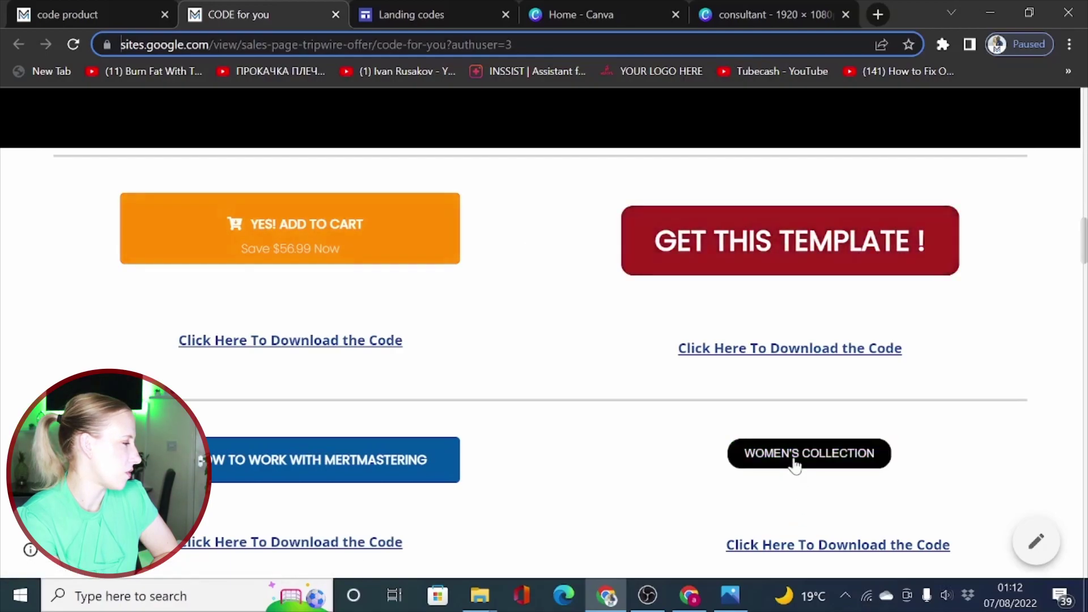
Scroll up and down through the Fashion site page in the editor.
scroll(425, 451, up, 1)
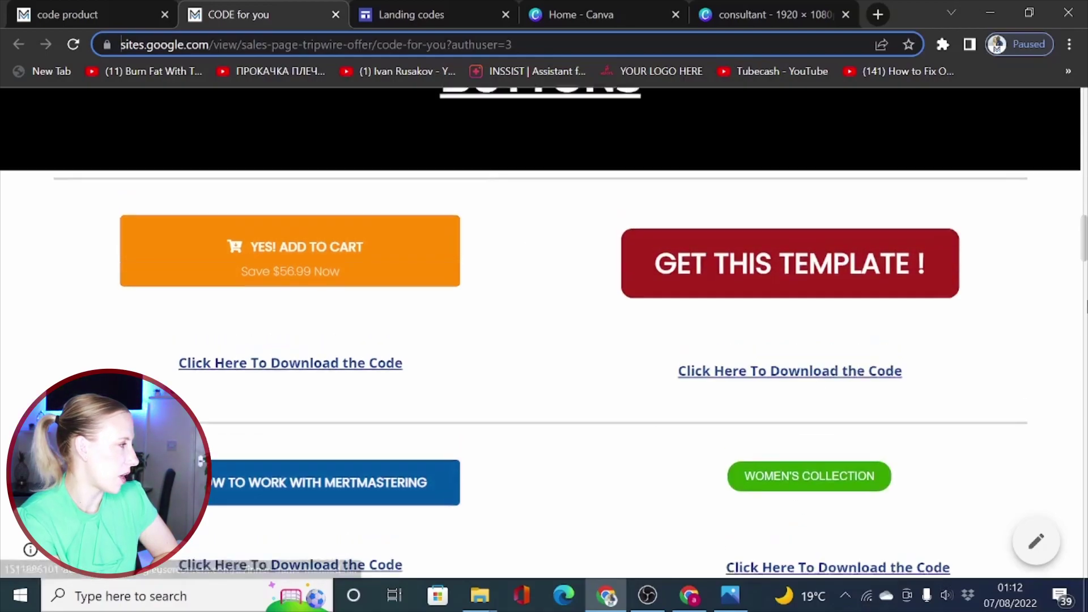
scroll(1028, 355, up, 15)
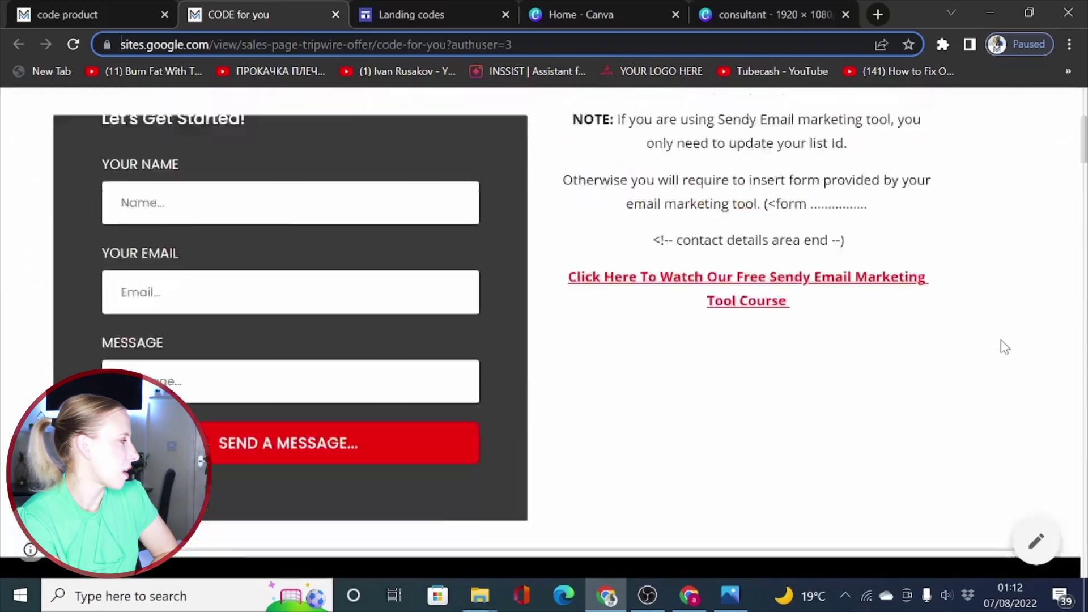
scroll(1006, 347, down, 15)
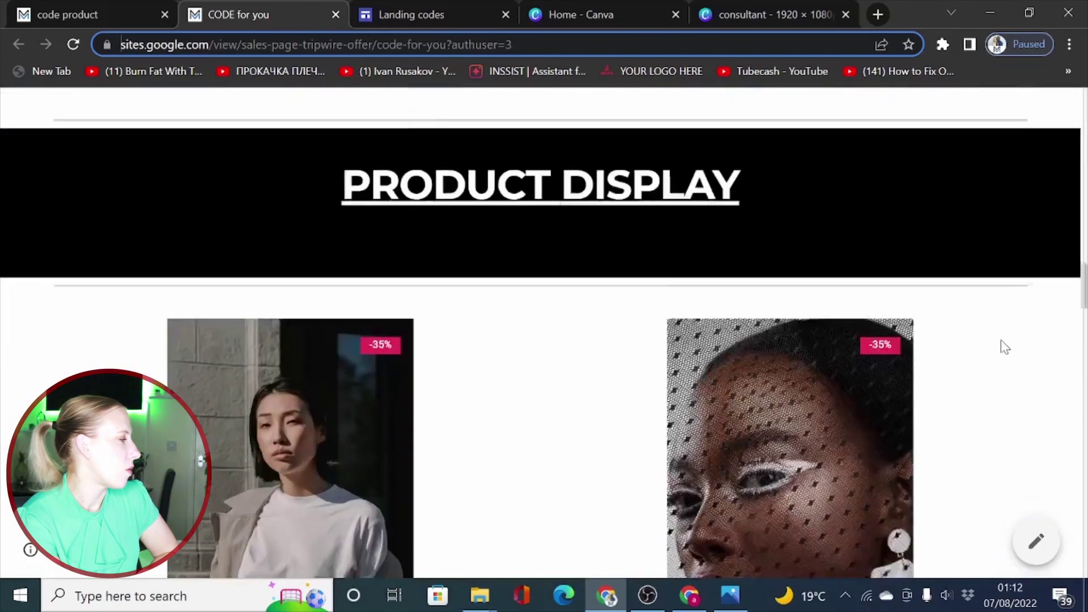
scroll(1005, 347, down, 2)
scroll(299, 423, down, 5)
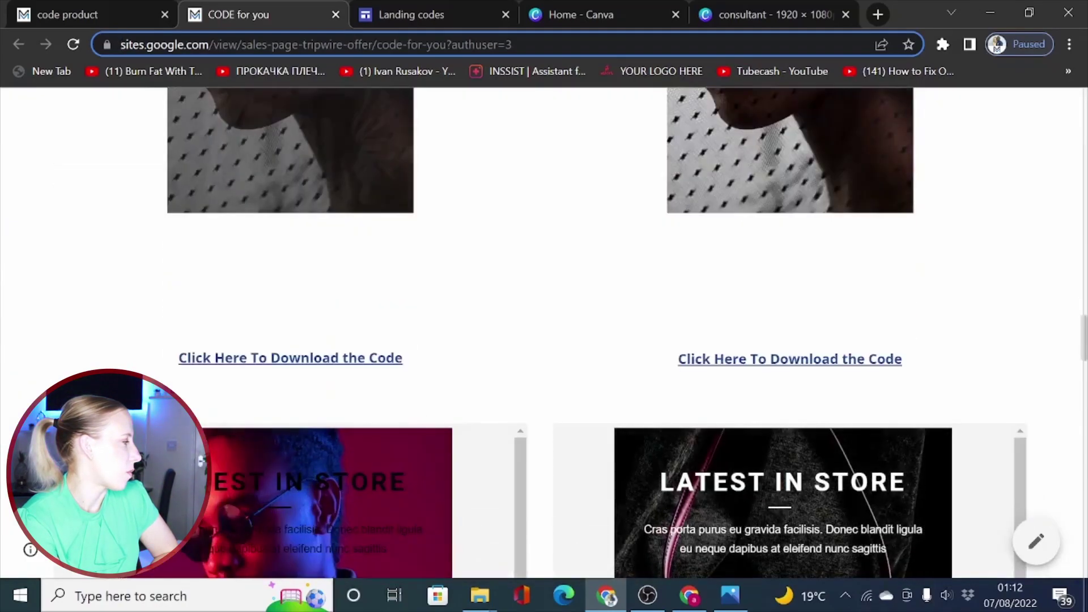
scroll(818, 306, down, 6)
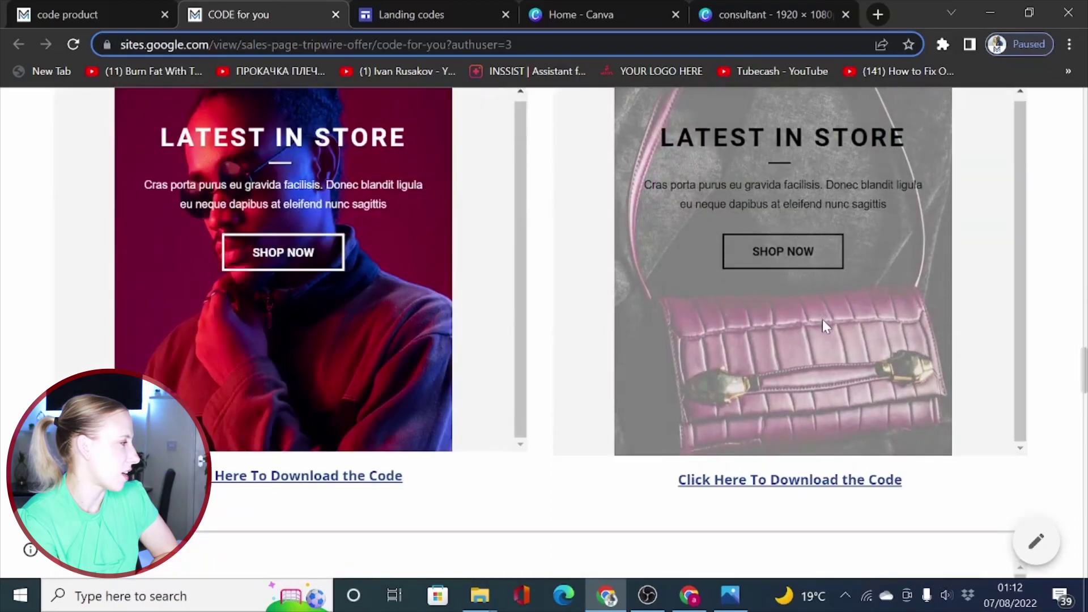
scroll(822, 319, down, 7)
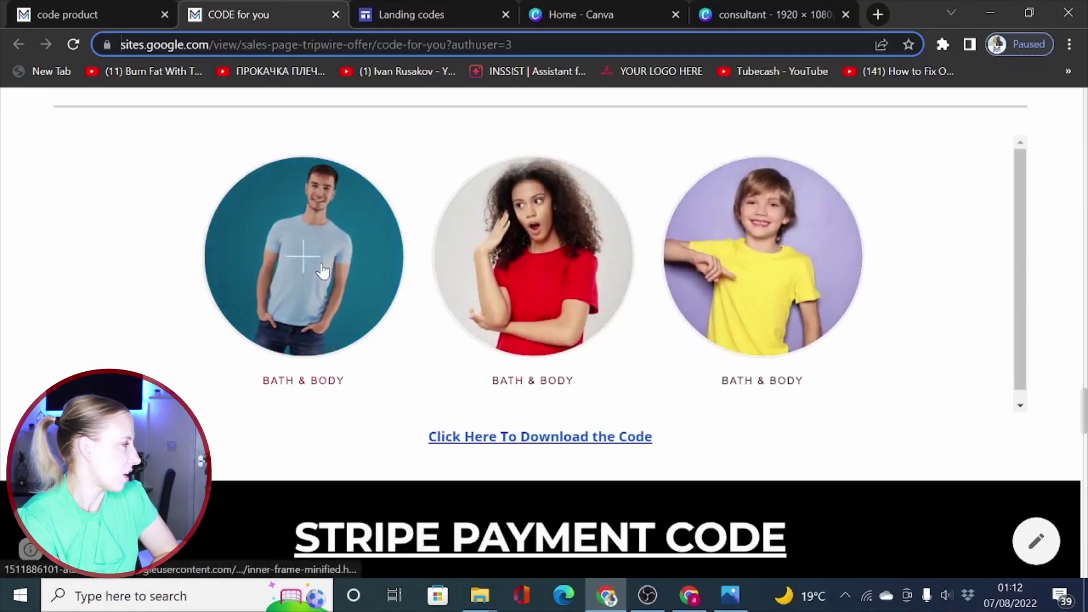
scroll(322, 271, down, 15)
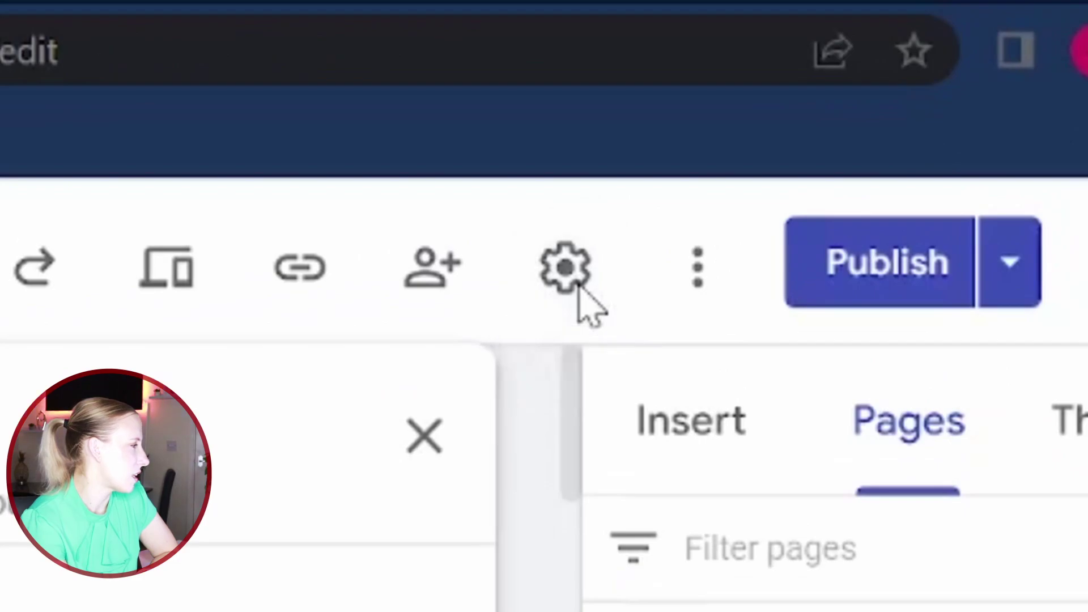
In Settings > Announcement banner, link the banner's SHOP NOW button to the SHOP page.
click(561, 288)
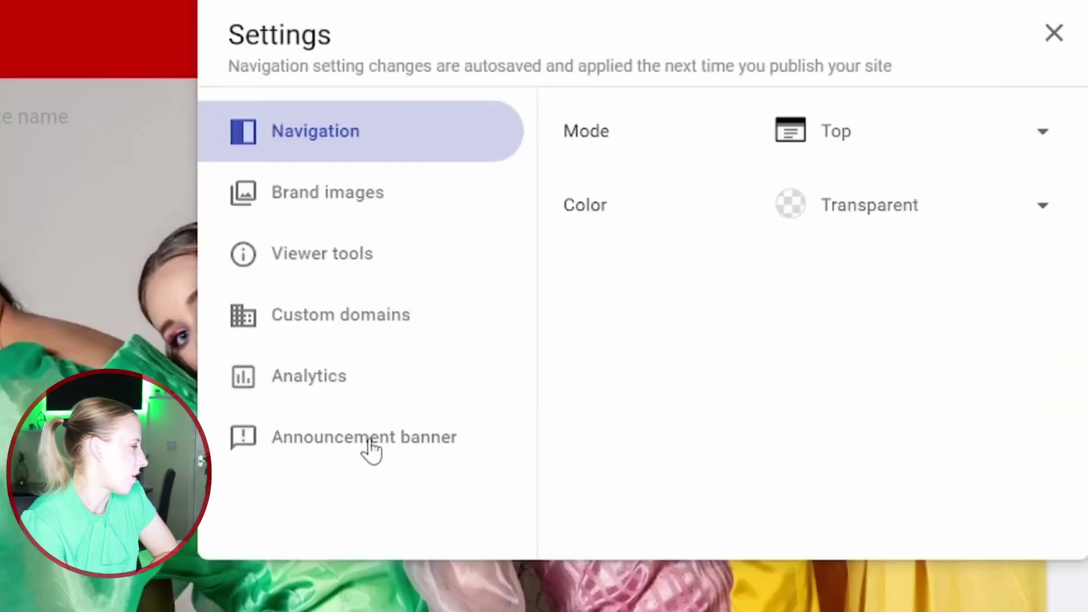
click(369, 442)
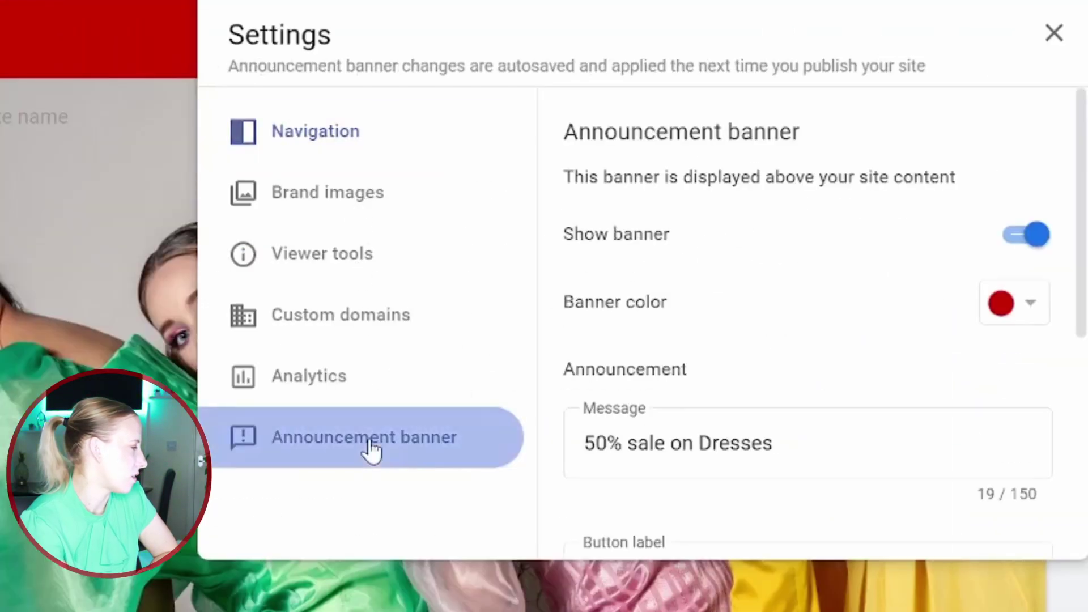
scroll(784, 373, down, 2)
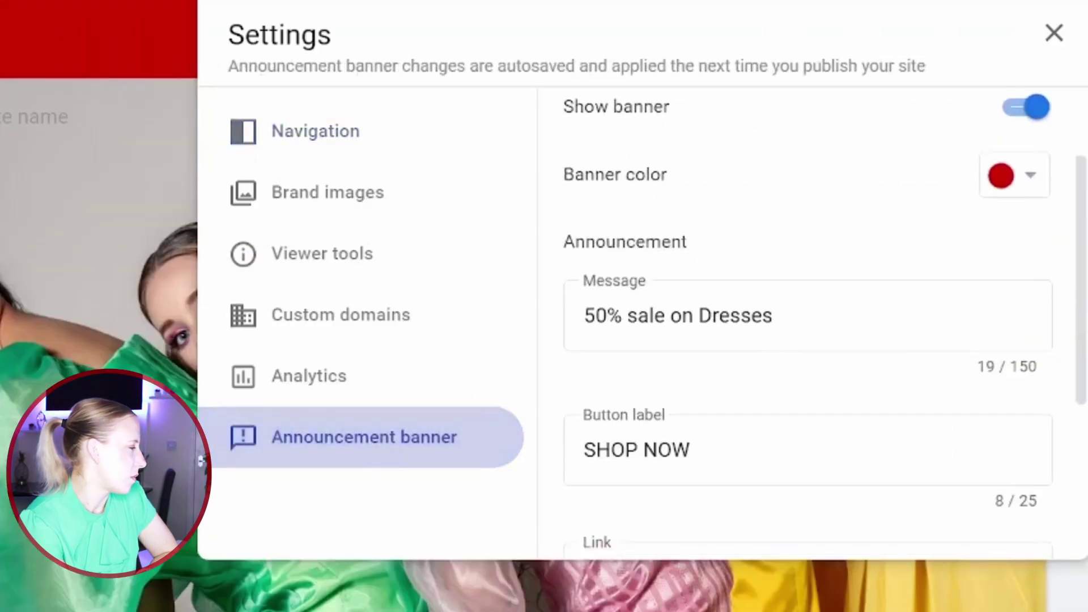
scroll(814, 378, down, 4)
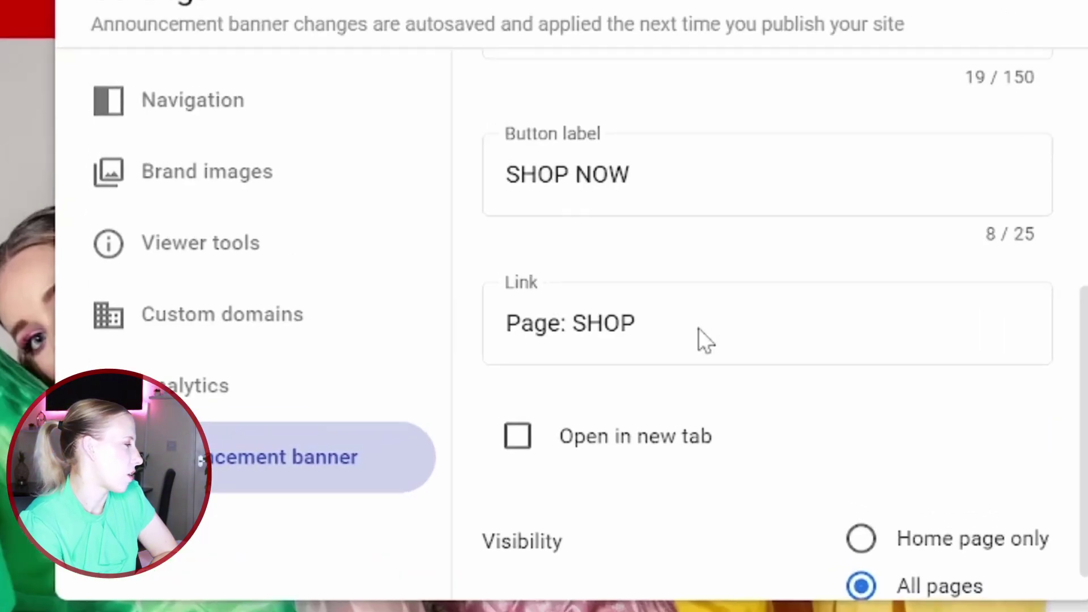
click(750, 337)
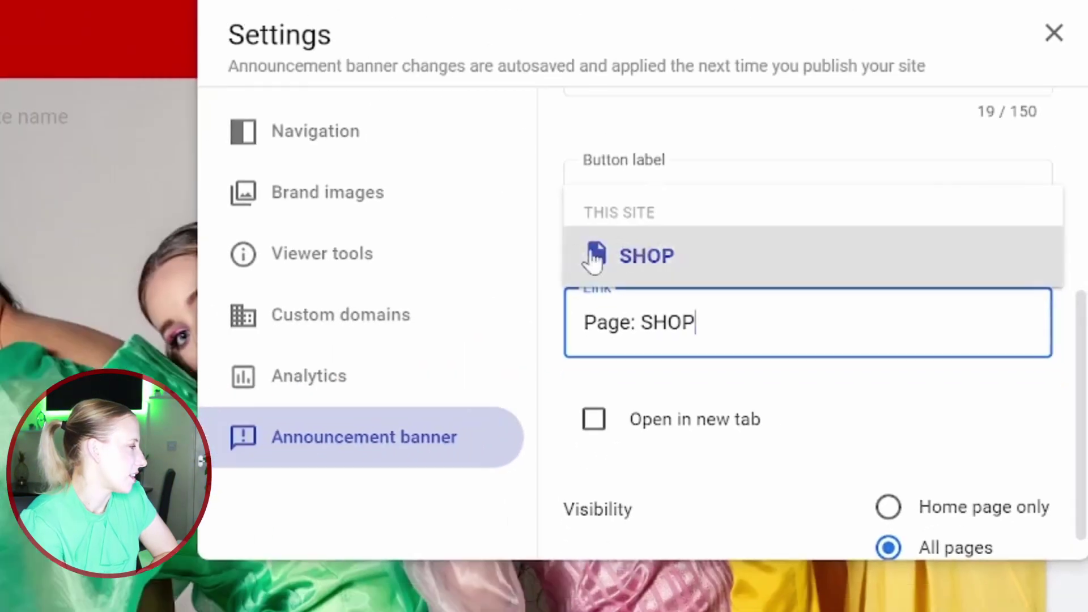
click(666, 254)
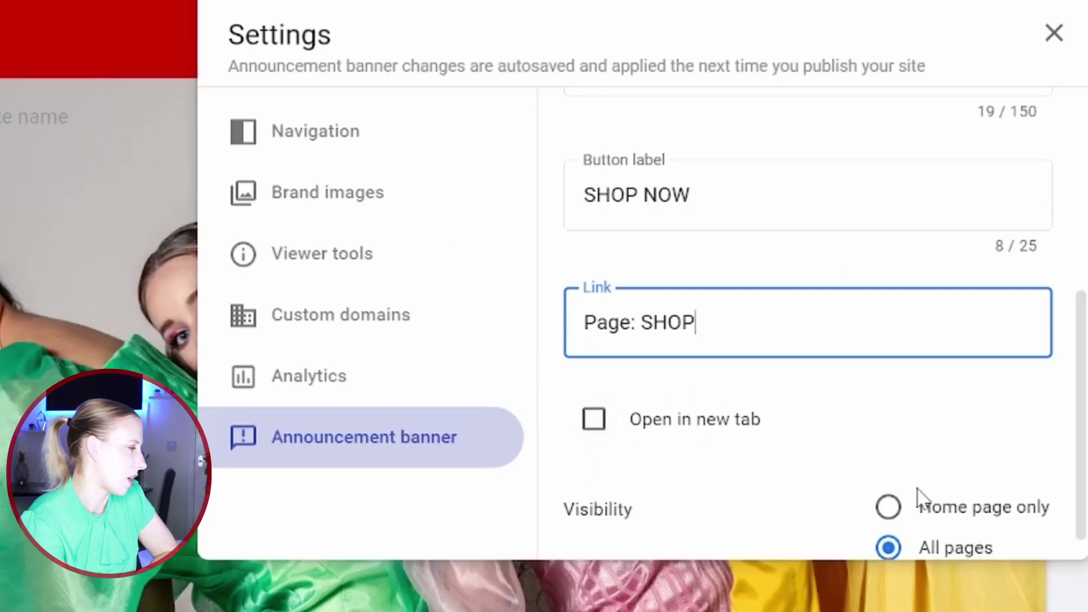
scroll(715, 379, down, 1)
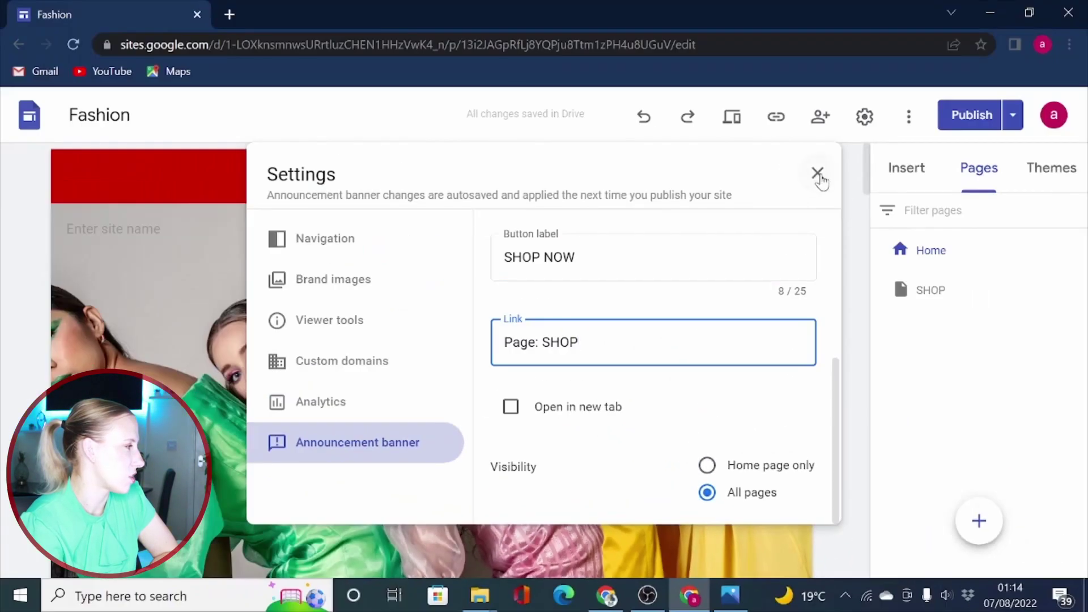
Close the site settings and scroll down the page.
click(818, 173)
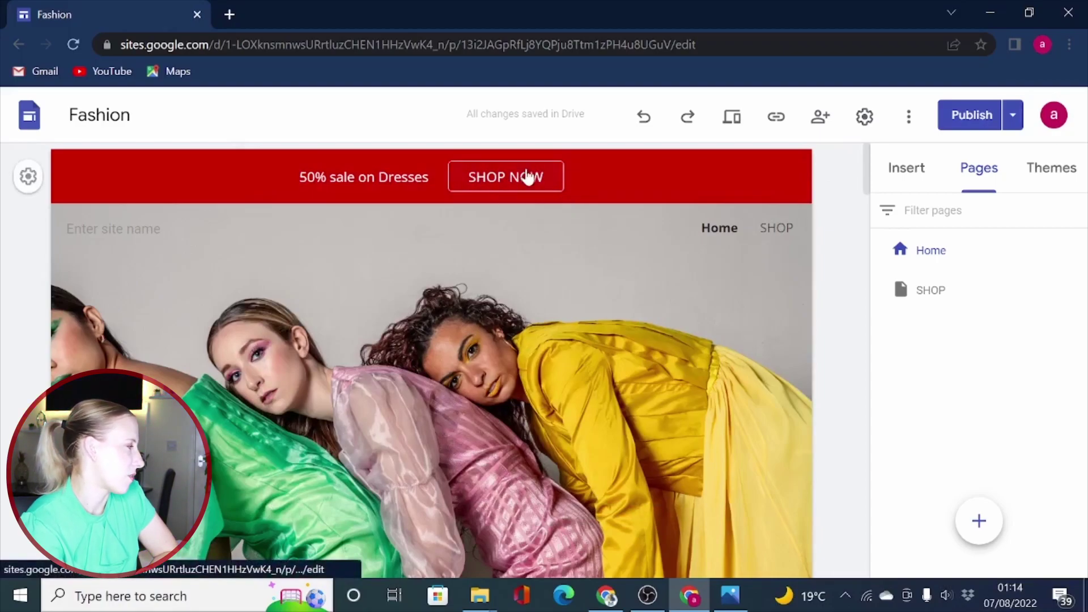
scroll(524, 270, down, 8)
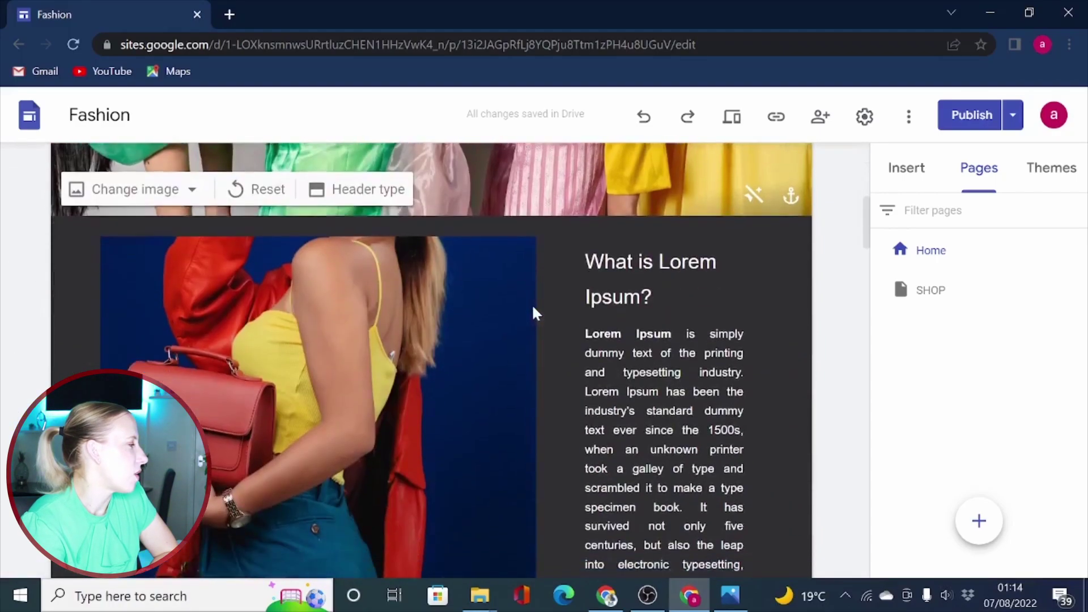
scroll(531, 311, down, 20)
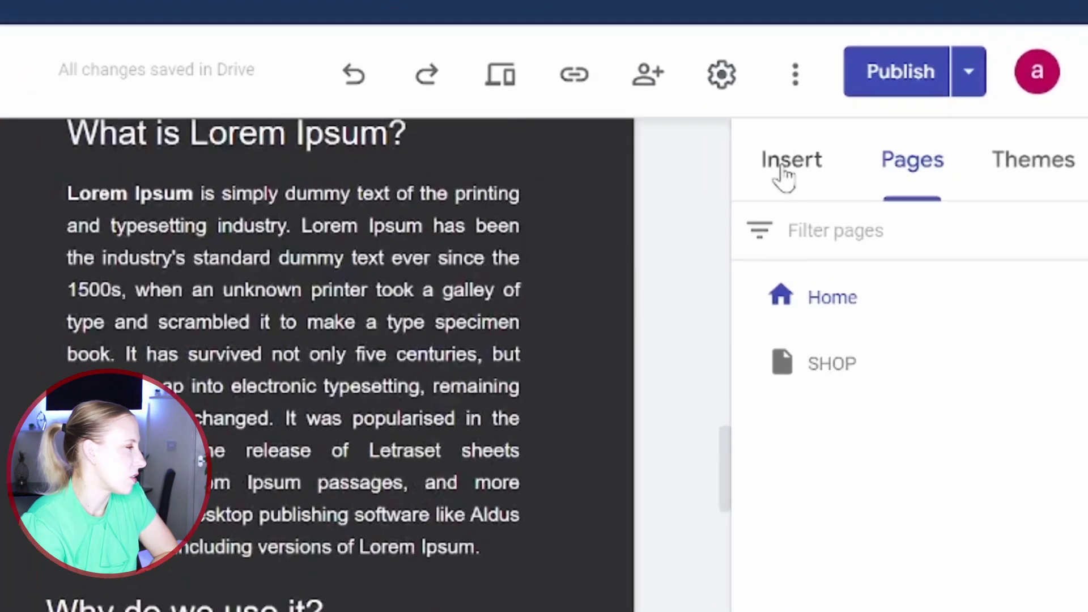
Start adding a new Button block from the Insert panel.
click(901, 173)
scroll(963, 368, down, 5)
scroll(879, 598, down, 3)
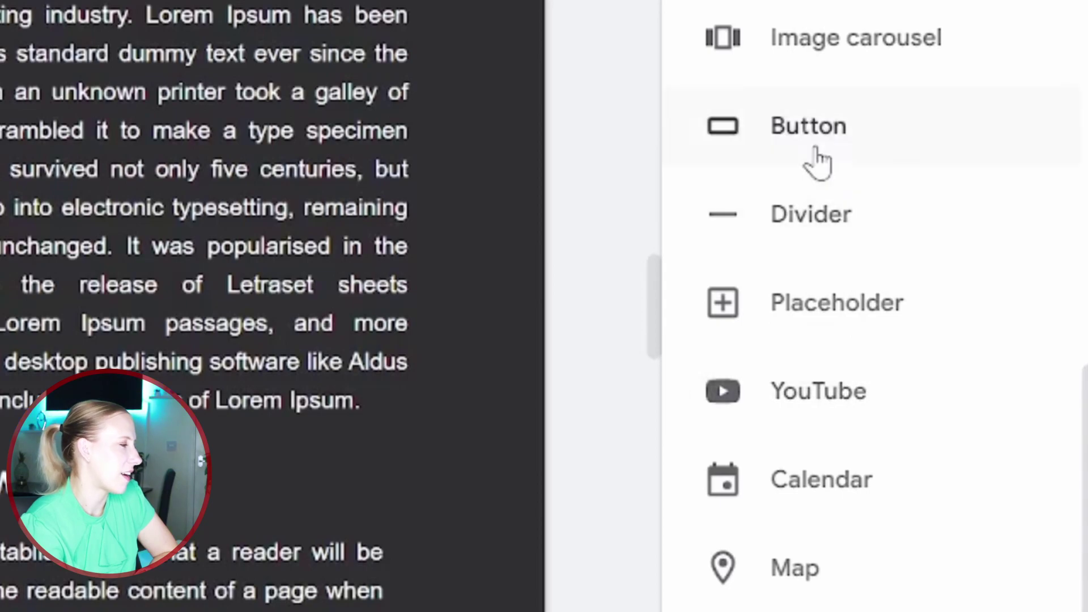
click(817, 162)
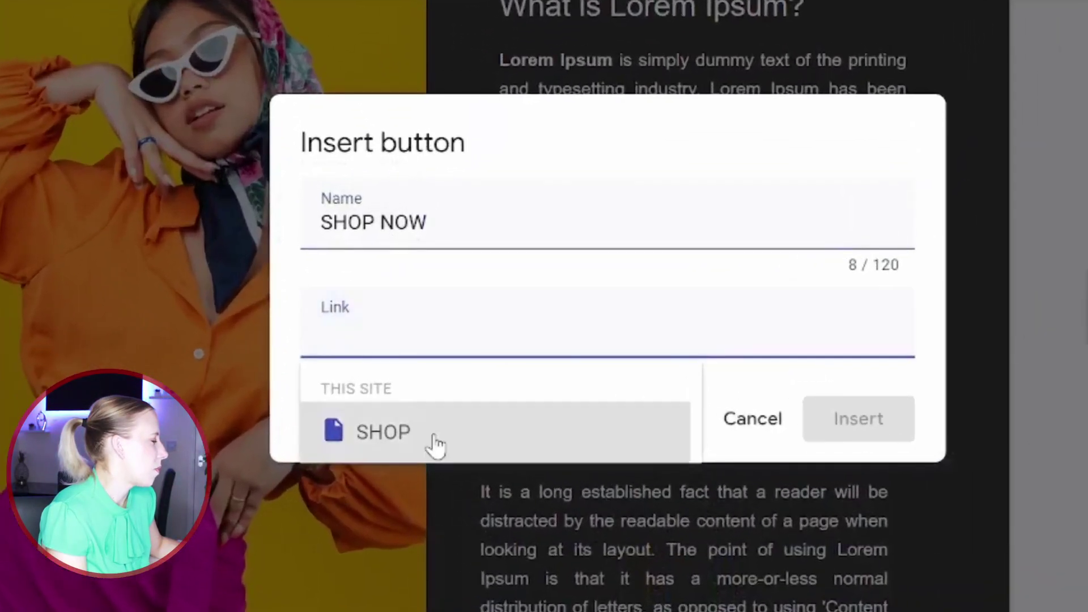
Insert the SHOP NOW button linked to SHOP, widen it and centre it below the social icons.
click(431, 445)
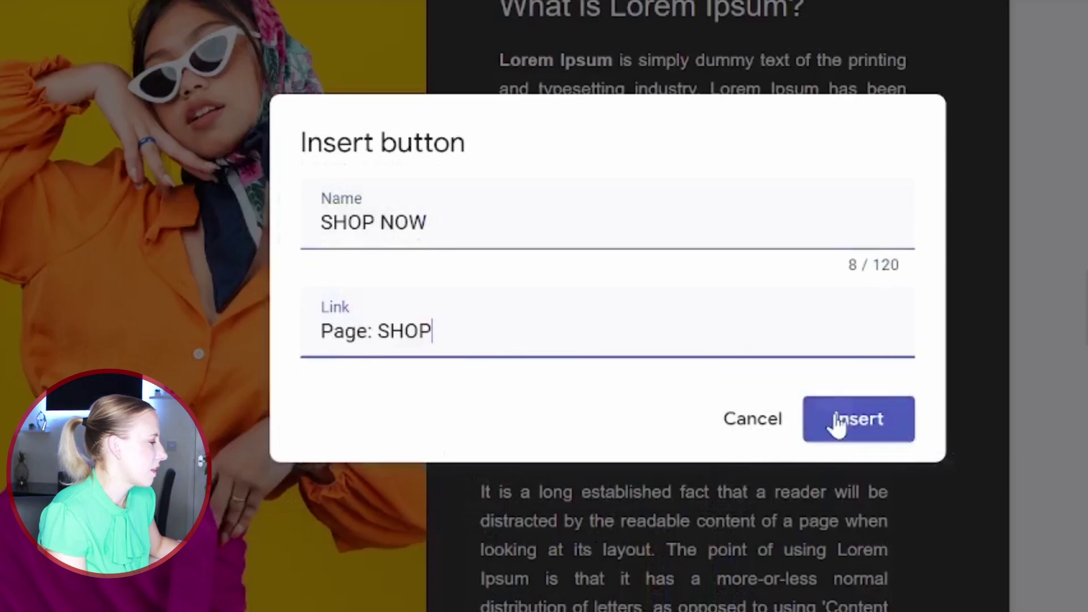
click(838, 427)
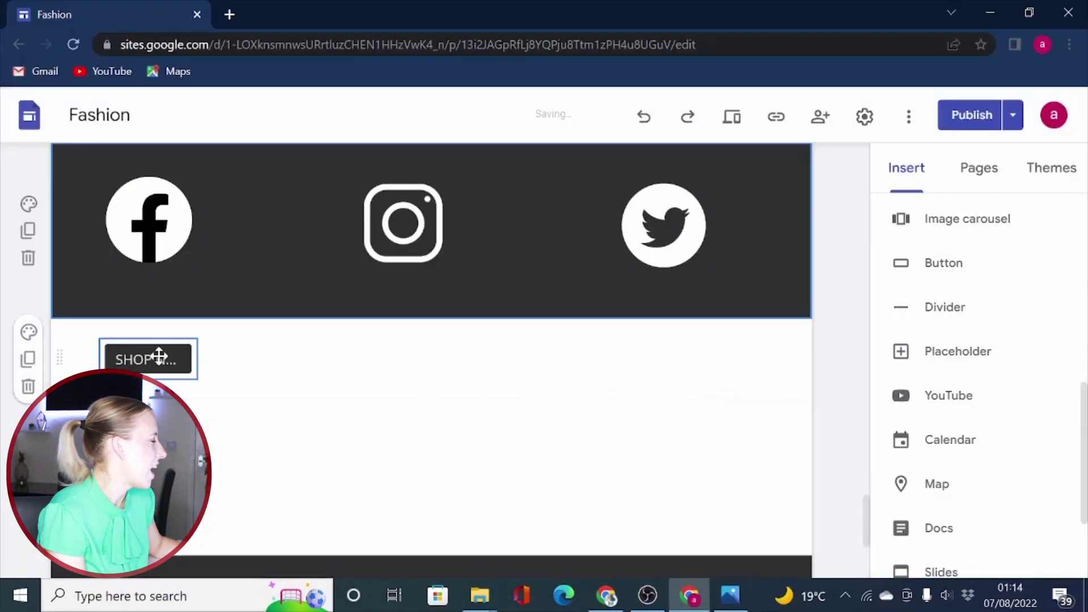
click(159, 356)
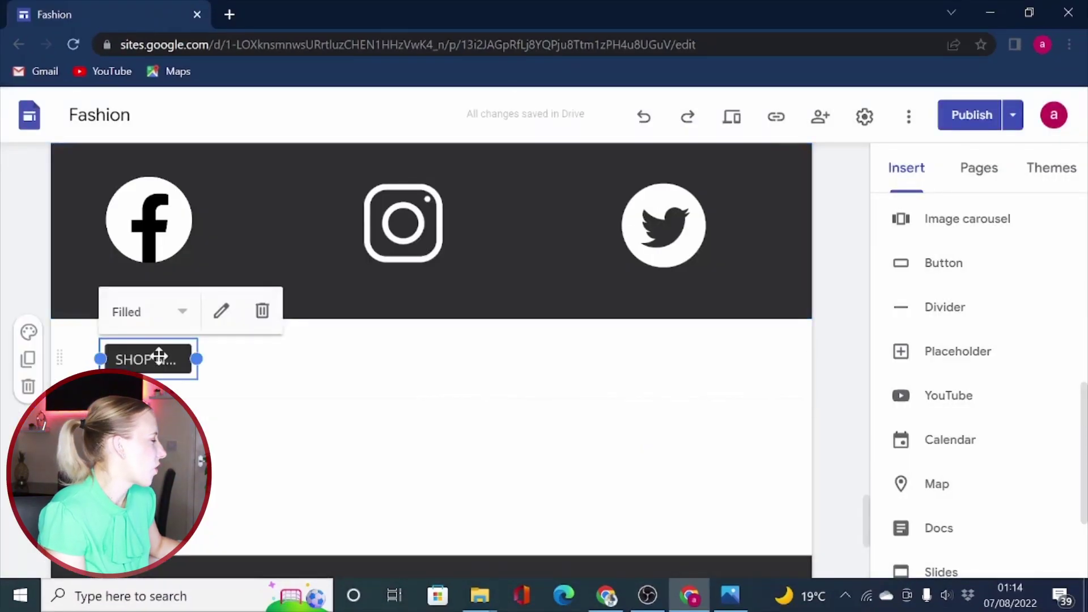
drag(192, 361, 315, 359)
drag(188, 363, 424, 500)
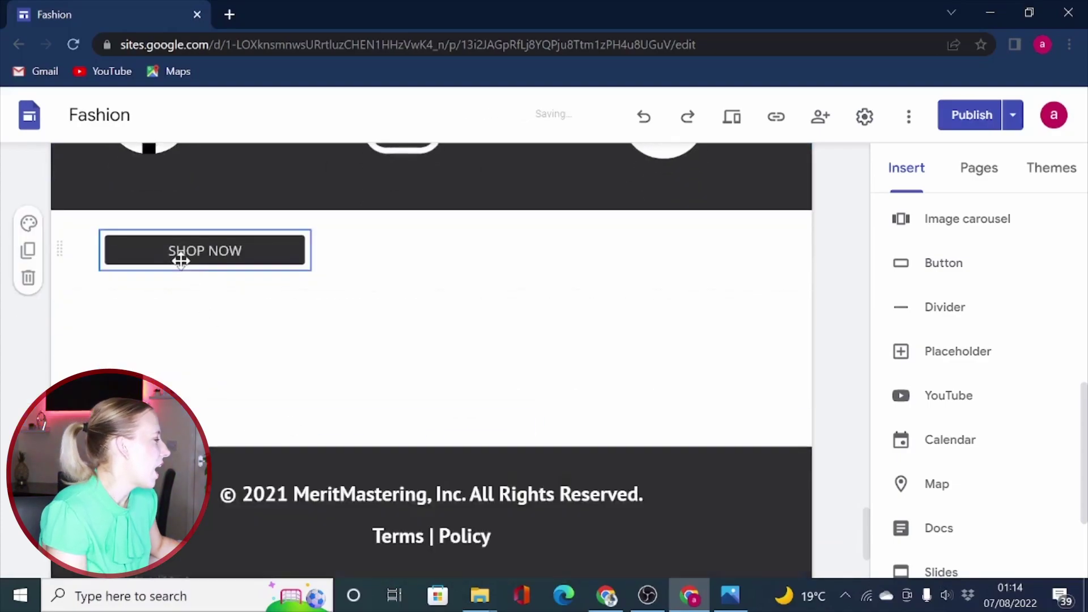
drag(231, 275, 431, 251)
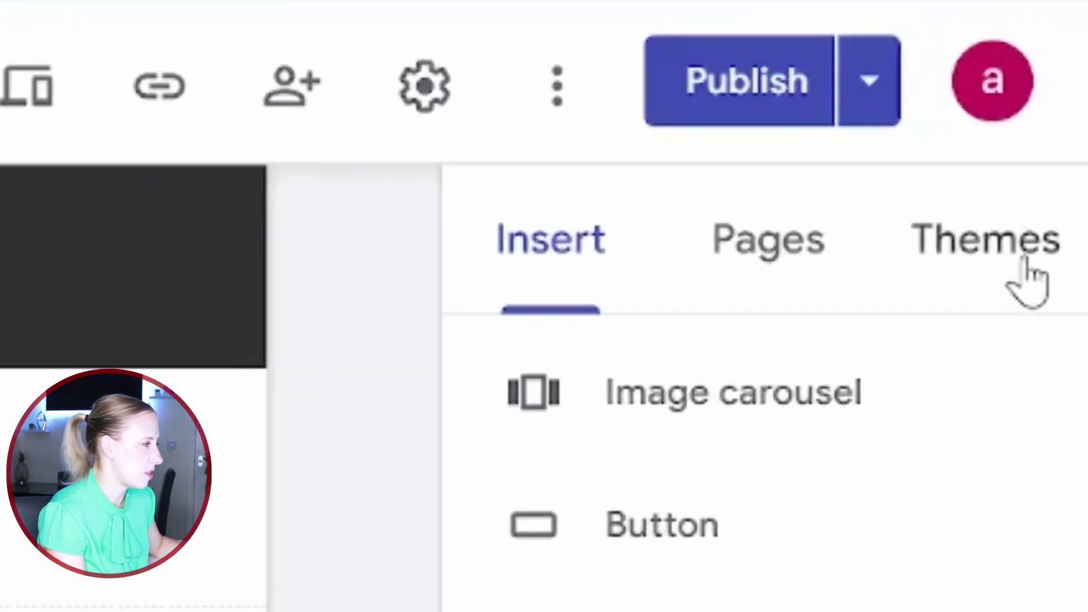
Switch the Diplomat theme to a custom red colour (#c20808).
click(1061, 174)
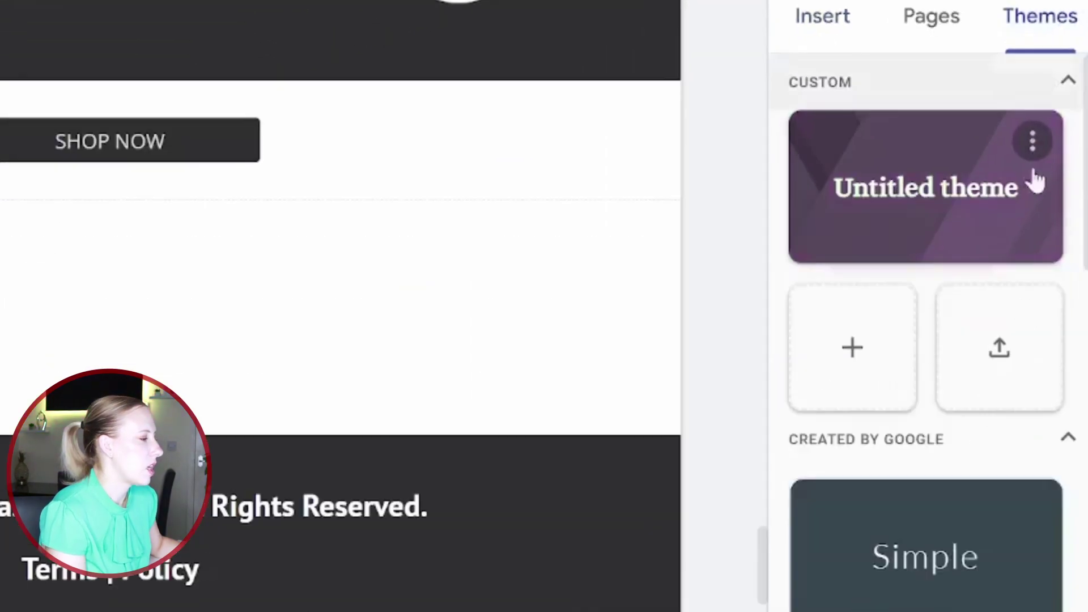
scroll(1029, 323, down, 5)
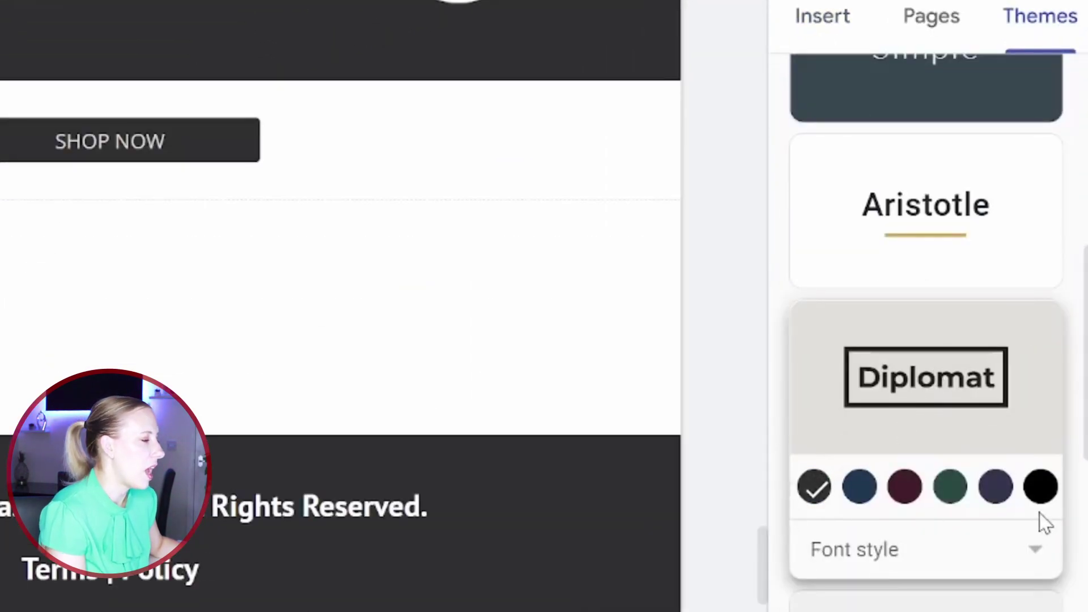
click(1041, 487)
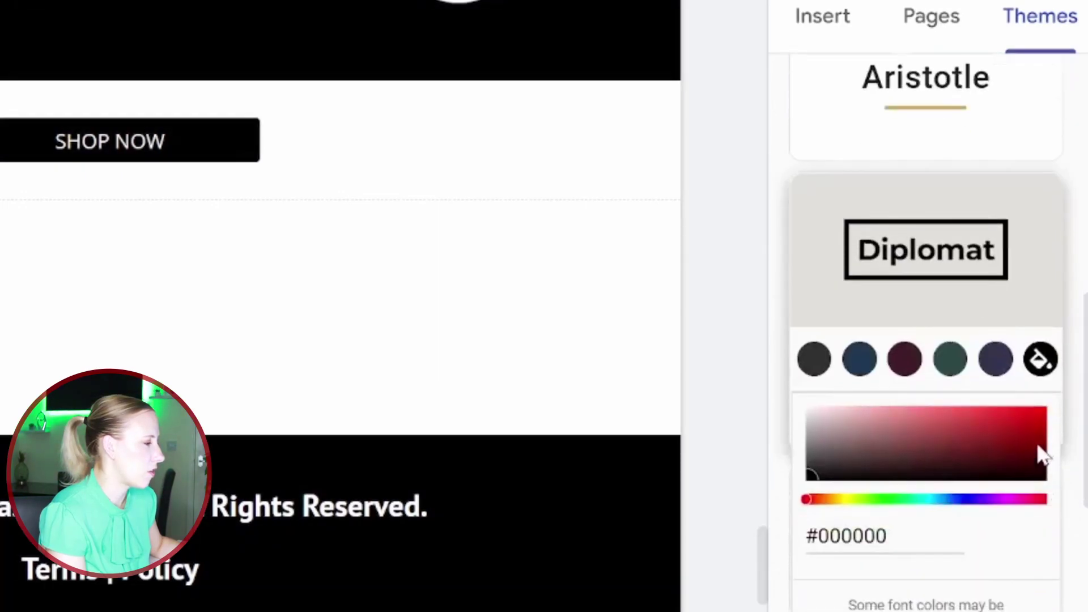
click(1037, 424)
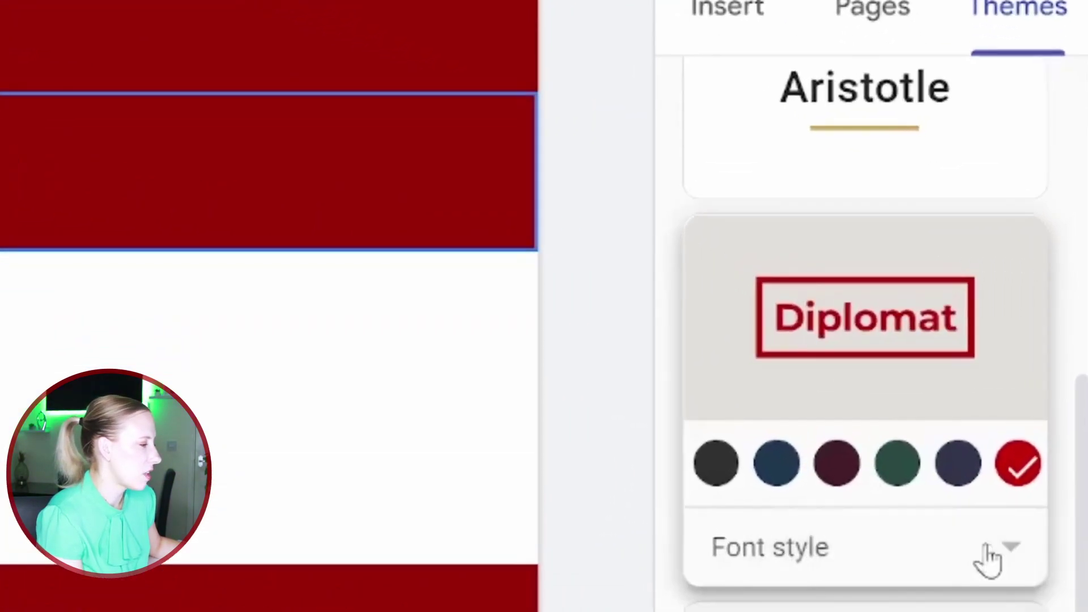
Try the Heavy and Light theme font styles, settling back on Heavy.
click(987, 549)
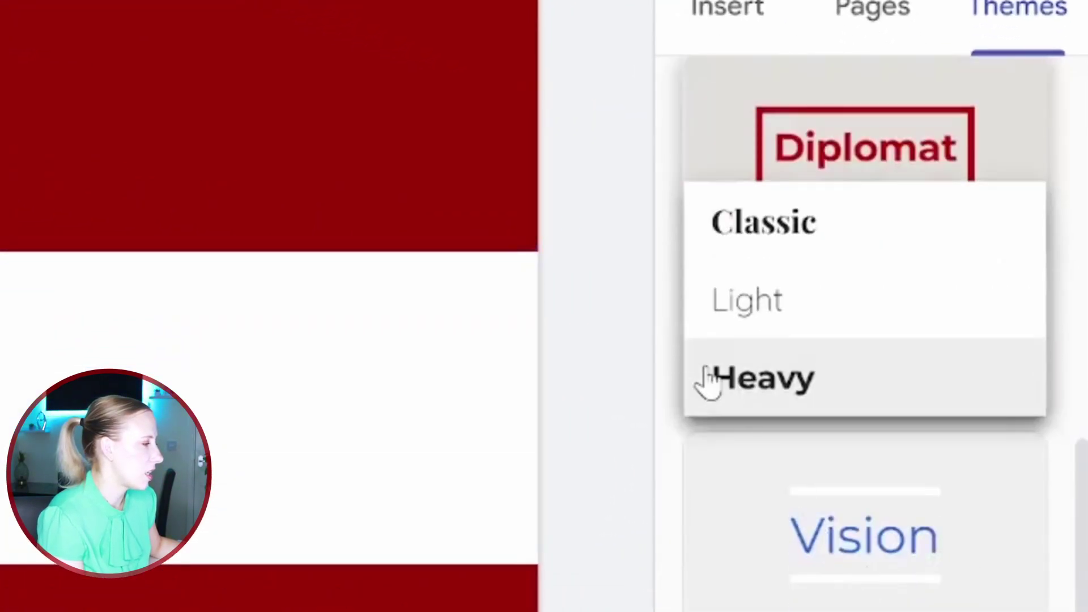
click(739, 380)
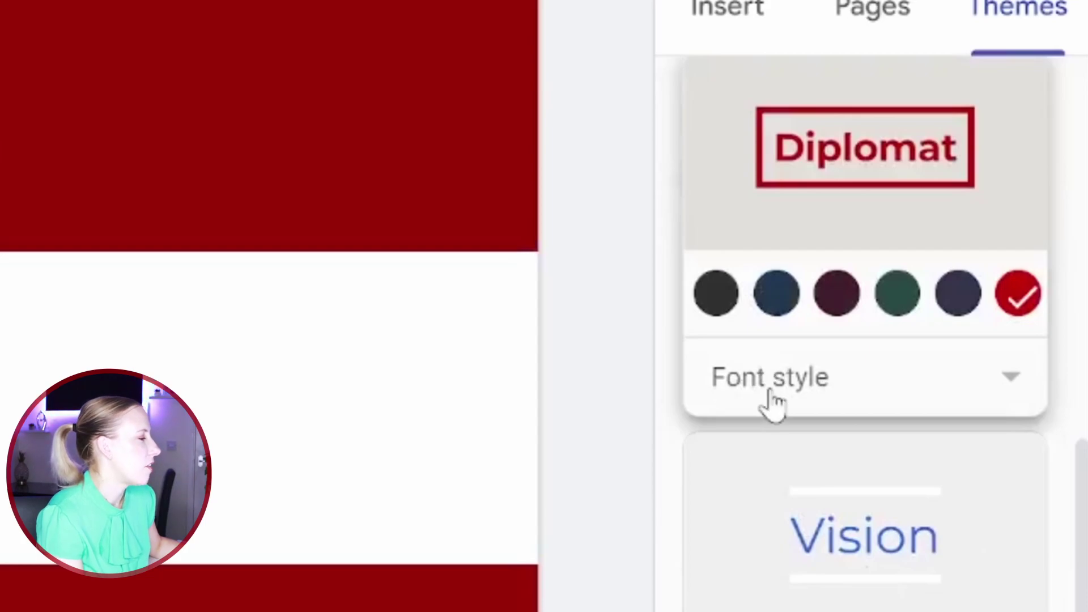
click(775, 402)
click(780, 303)
click(802, 413)
click(791, 471)
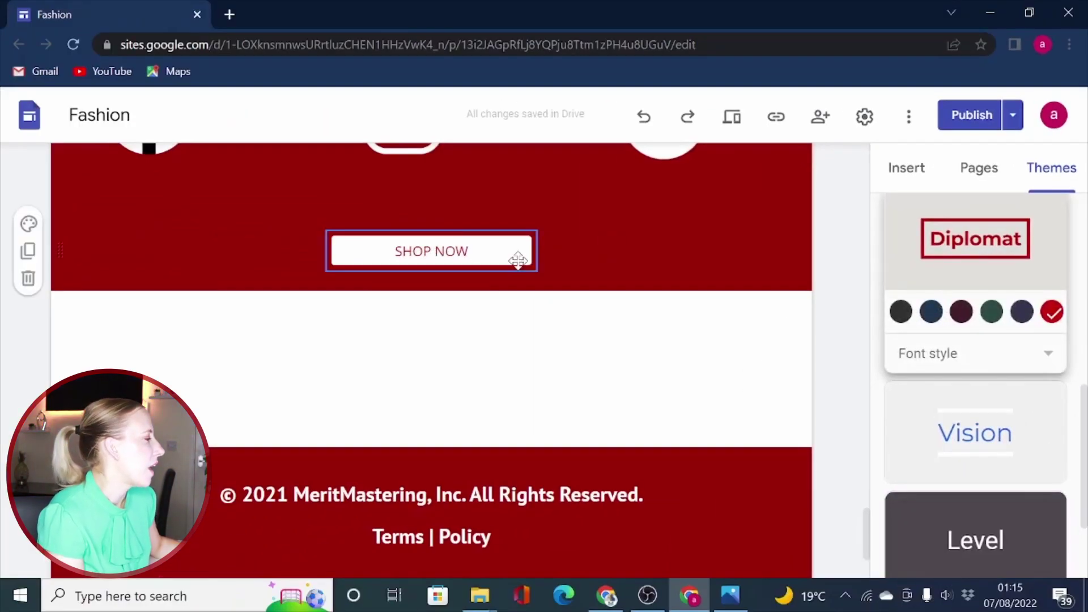
Move SHOP NOW into a section below the red band and set the font style to Classic.
drag(512, 252, 243, 408)
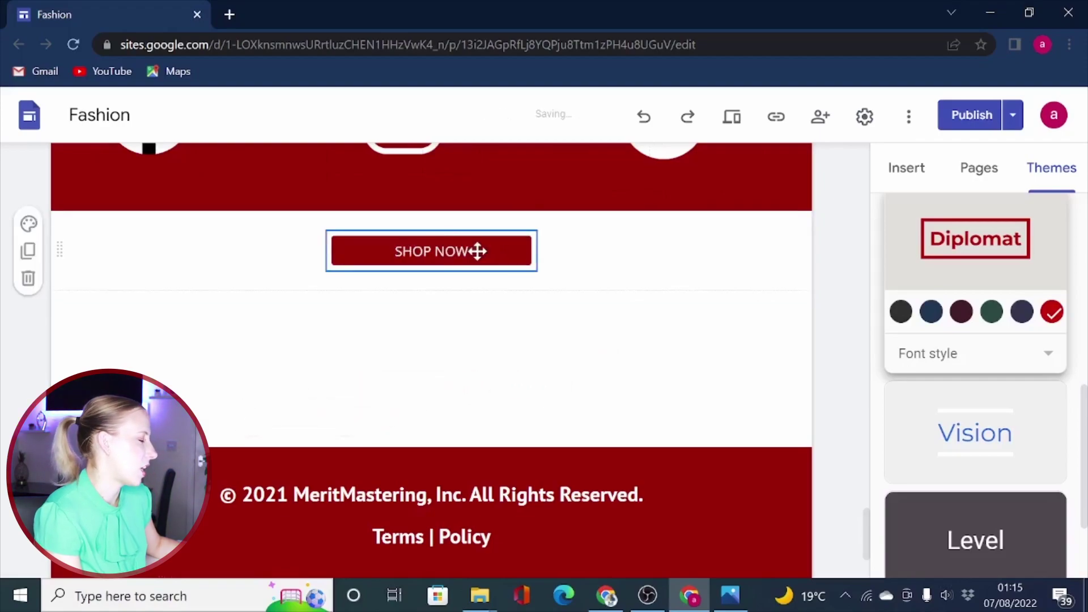
click(1044, 367)
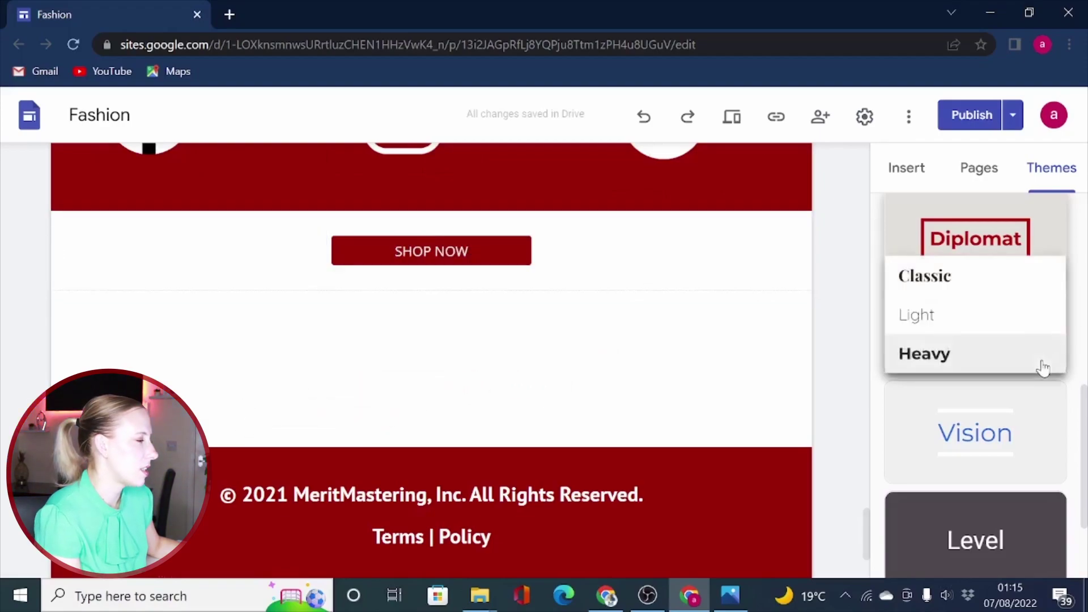
click(936, 276)
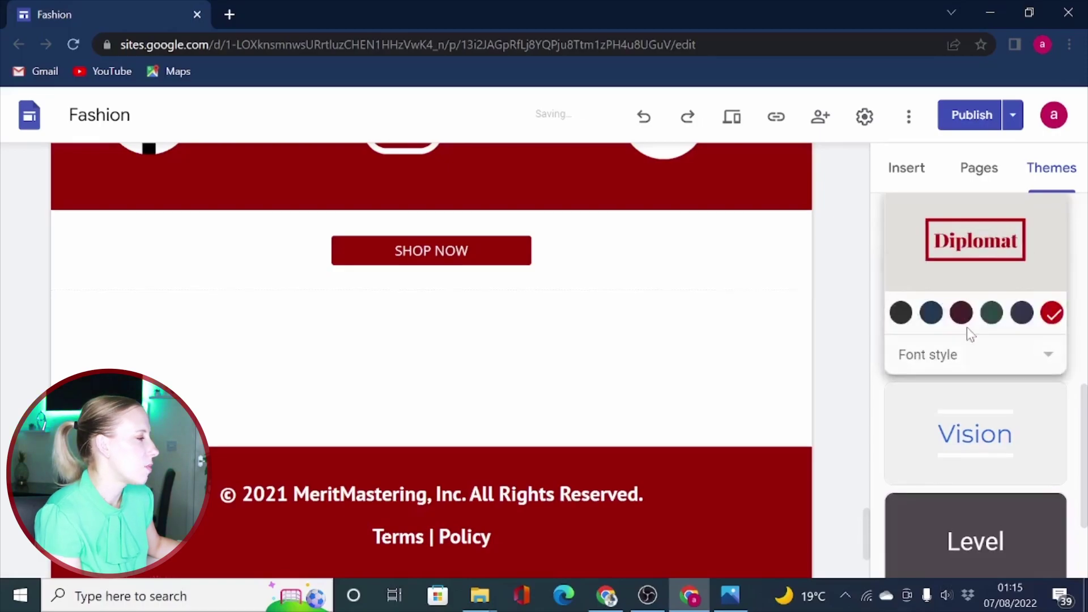
click(963, 314)
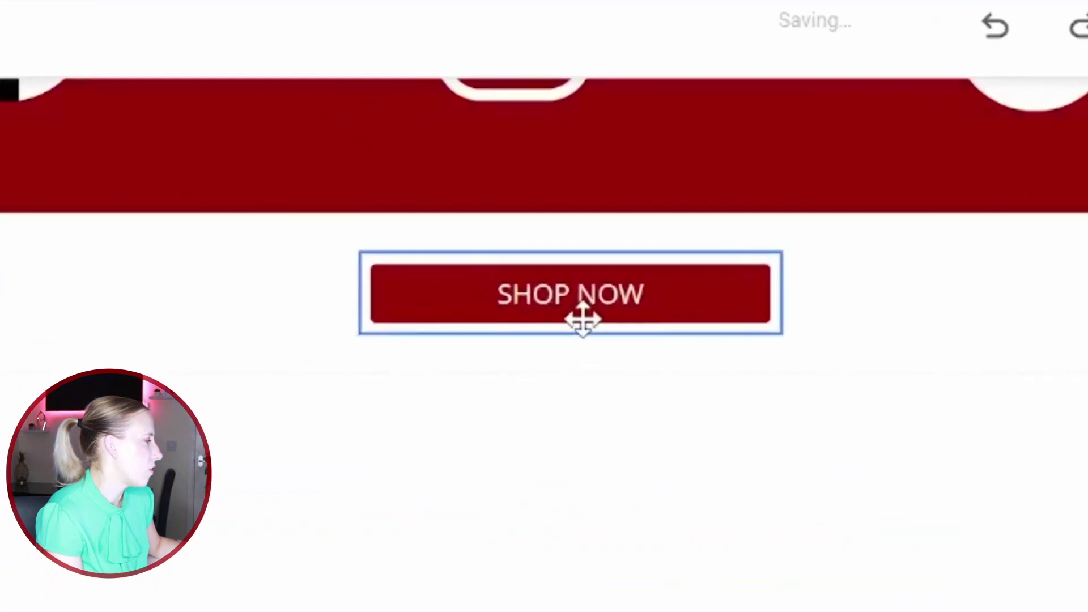
Try Outlined and Text styles on SHOP NOW, then return it to Filled.
click(438, 262)
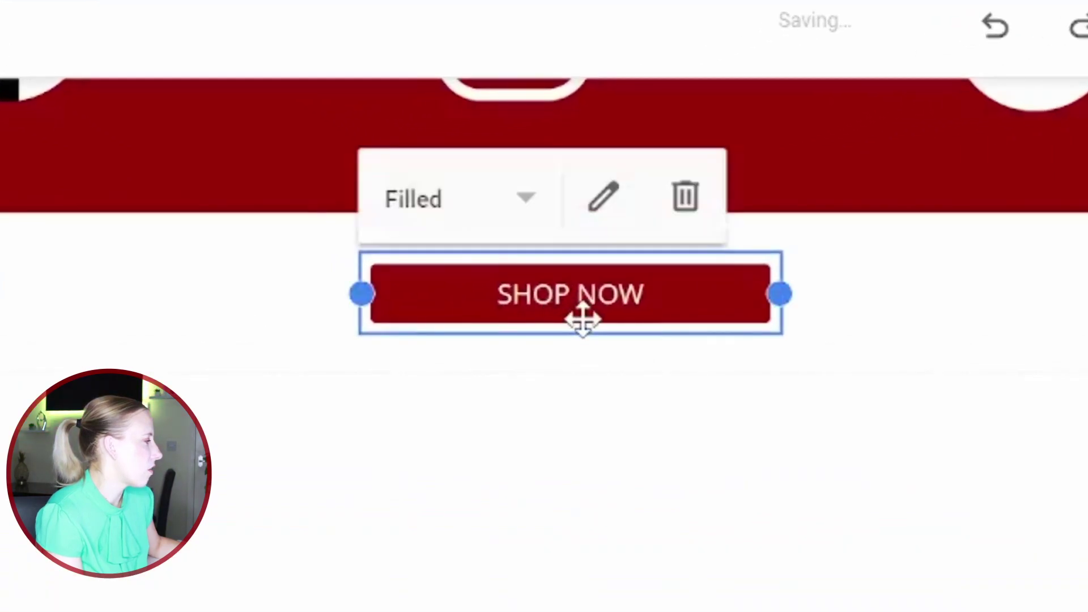
click(536, 204)
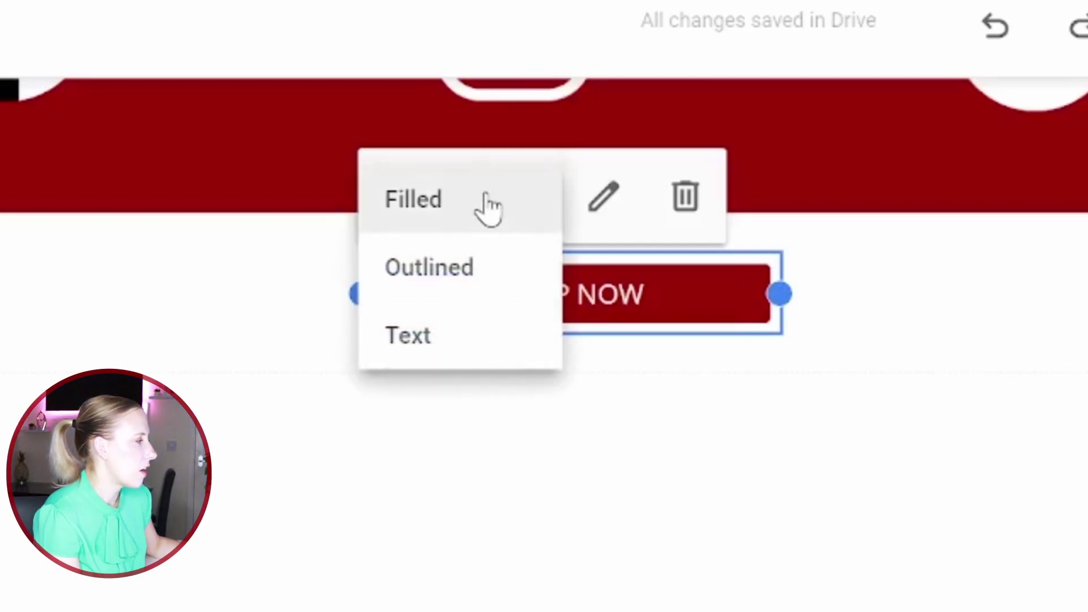
click(424, 290)
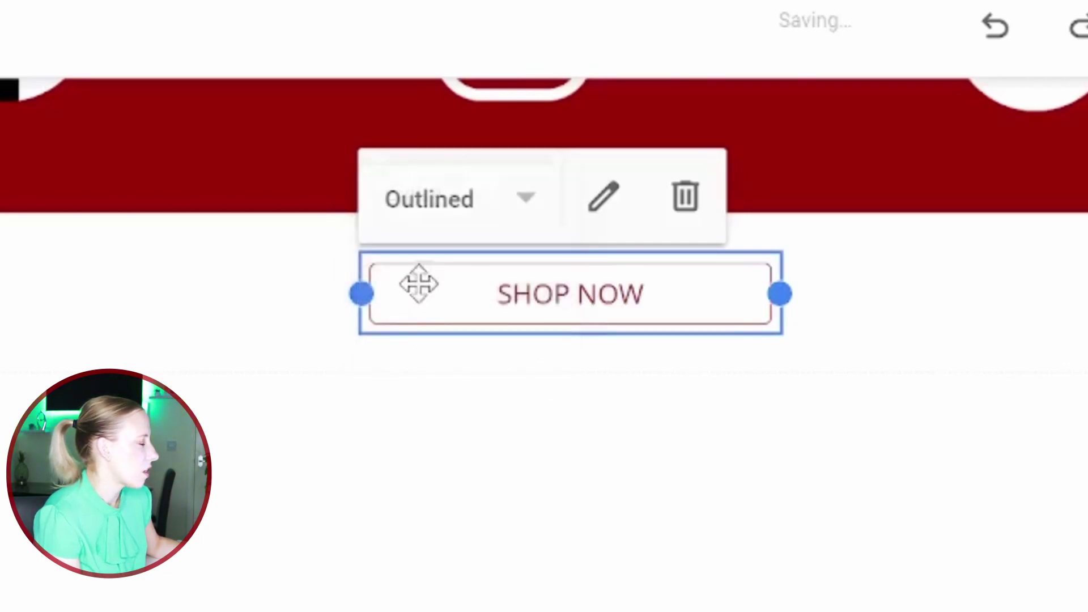
click(560, 460)
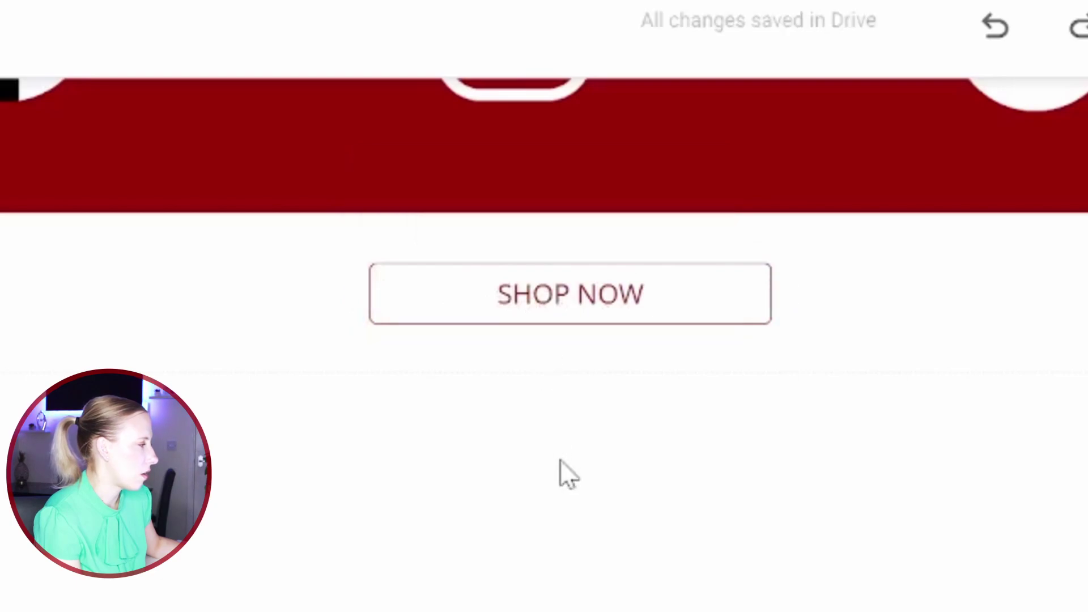
click(596, 279)
click(481, 203)
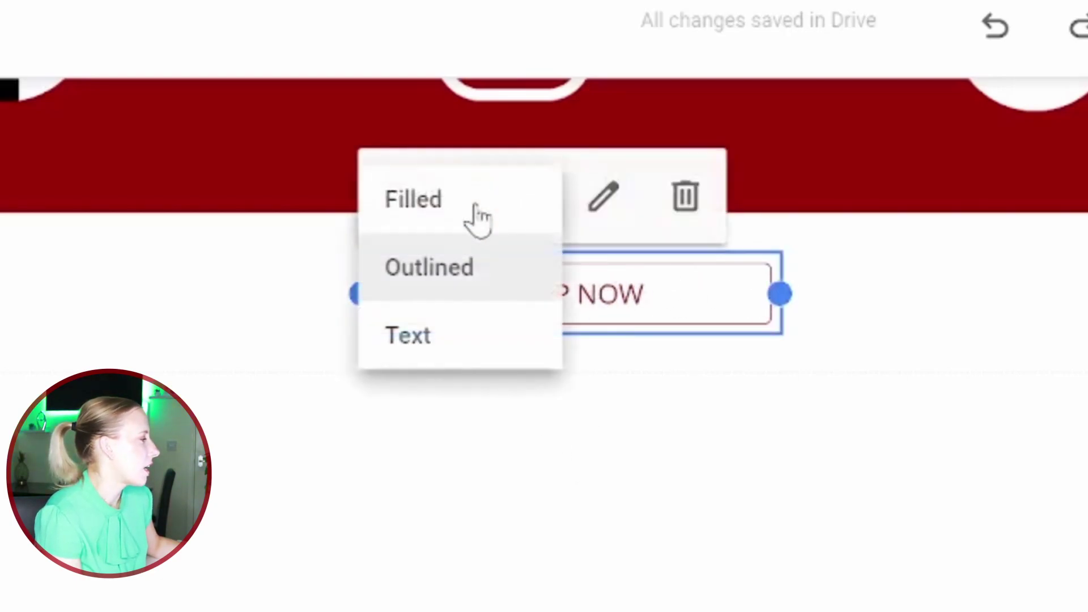
click(445, 352)
click(461, 517)
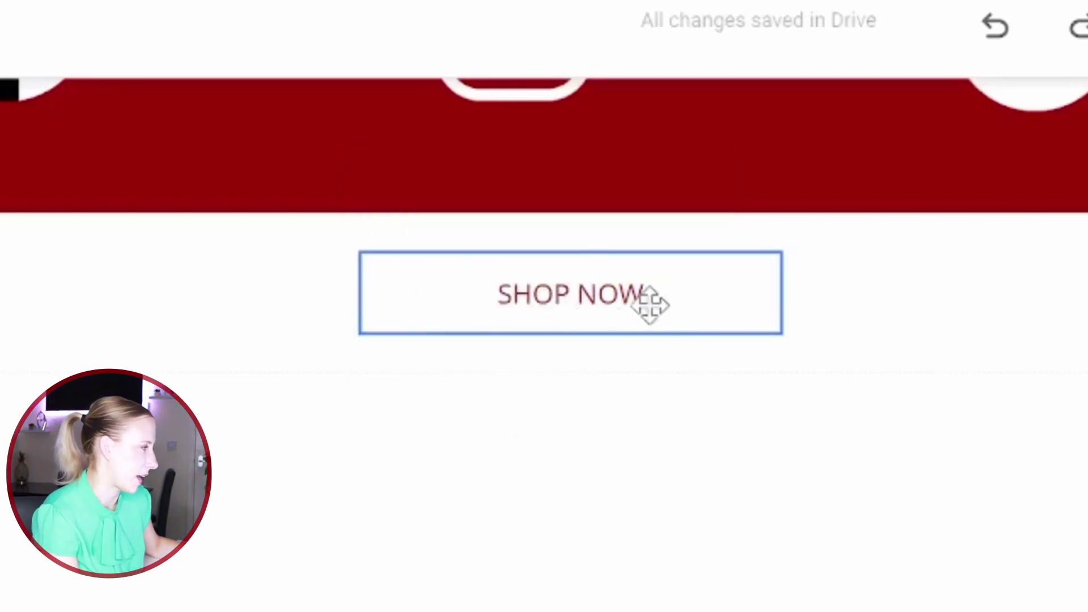
click(479, 213)
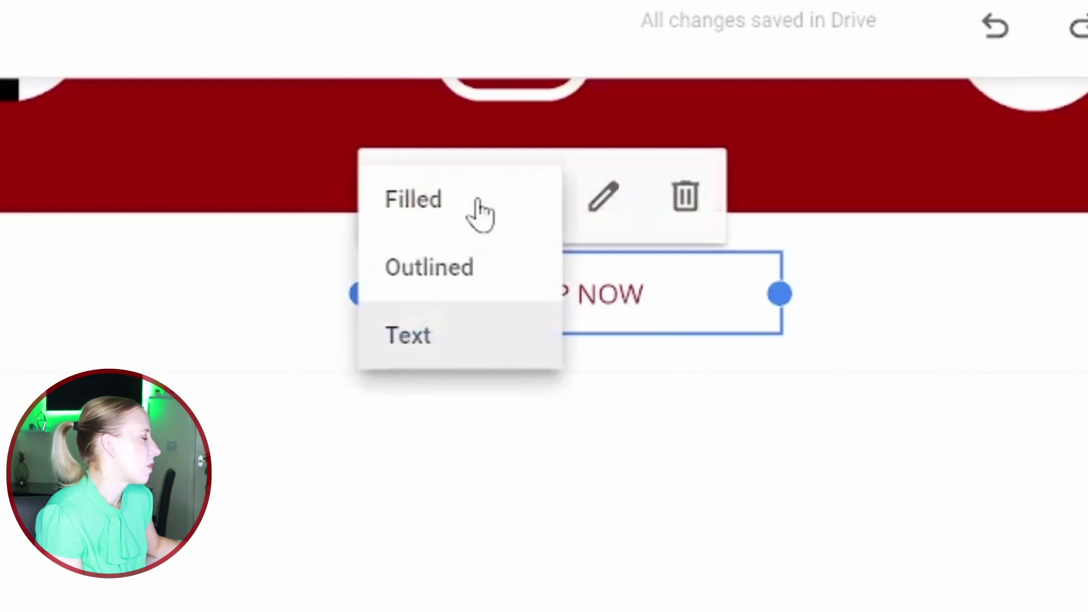
click(479, 210)
click(552, 489)
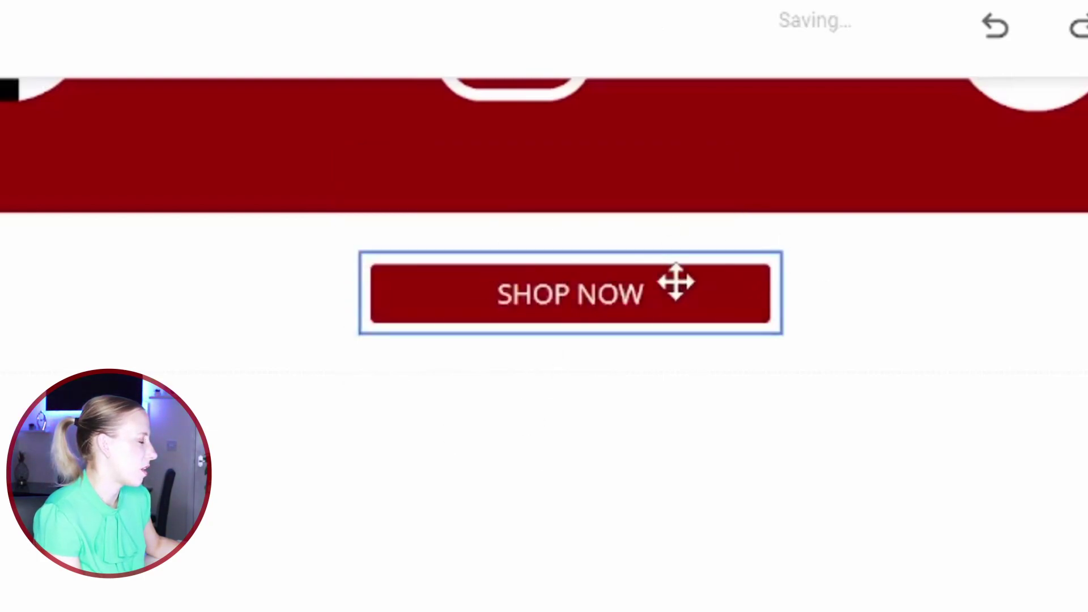
Widen the SHOP NOW button and re-centre it in its section.
click(666, 288)
click(805, 306)
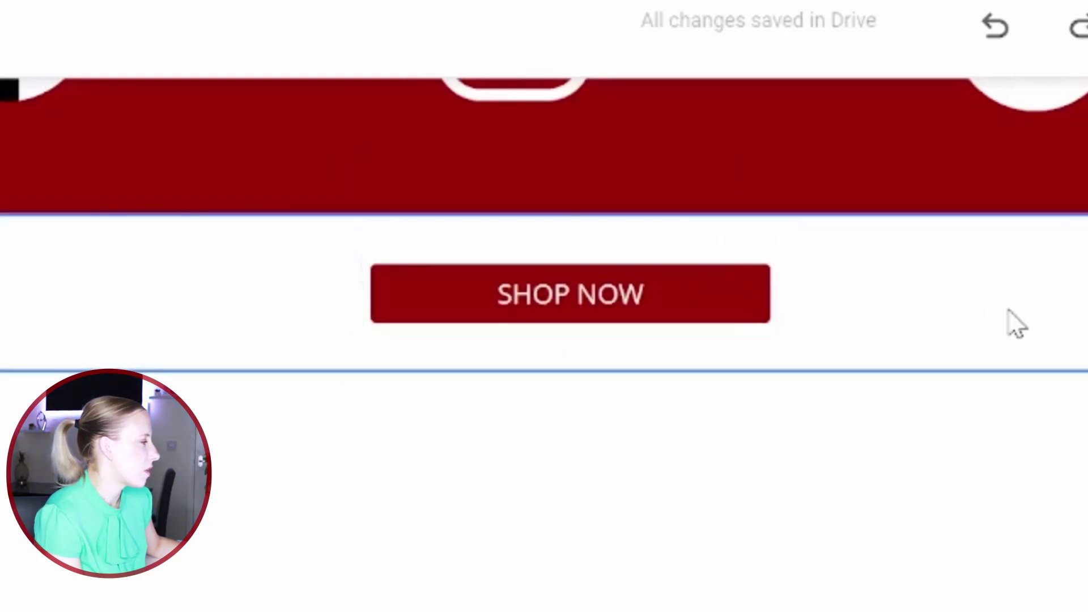
click(675, 298)
drag(776, 292, 998, 295)
drag(654, 307, 578, 297)
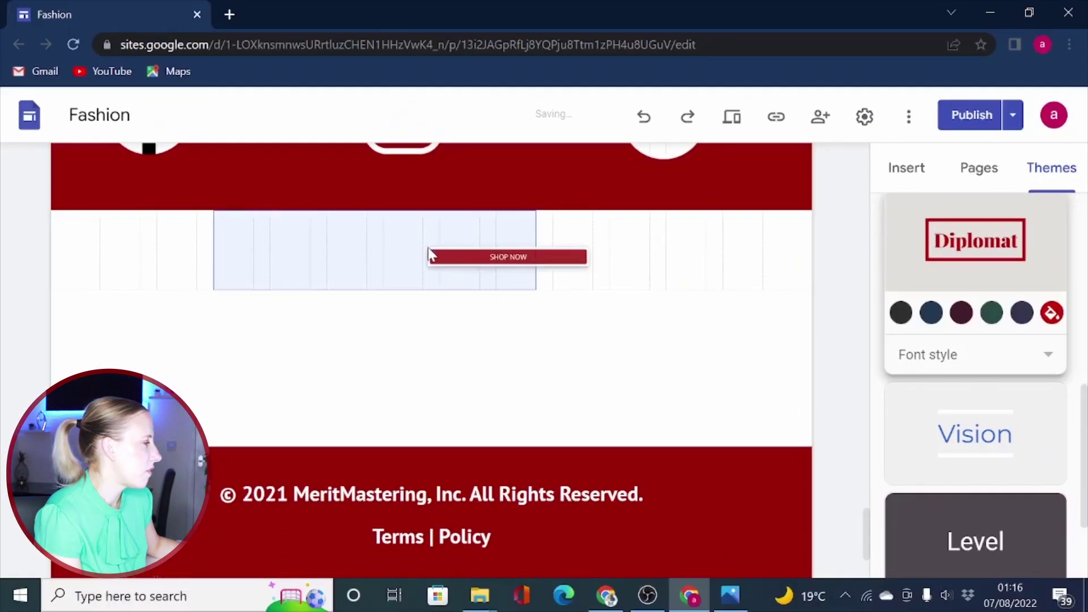
drag(429, 255, 487, 237)
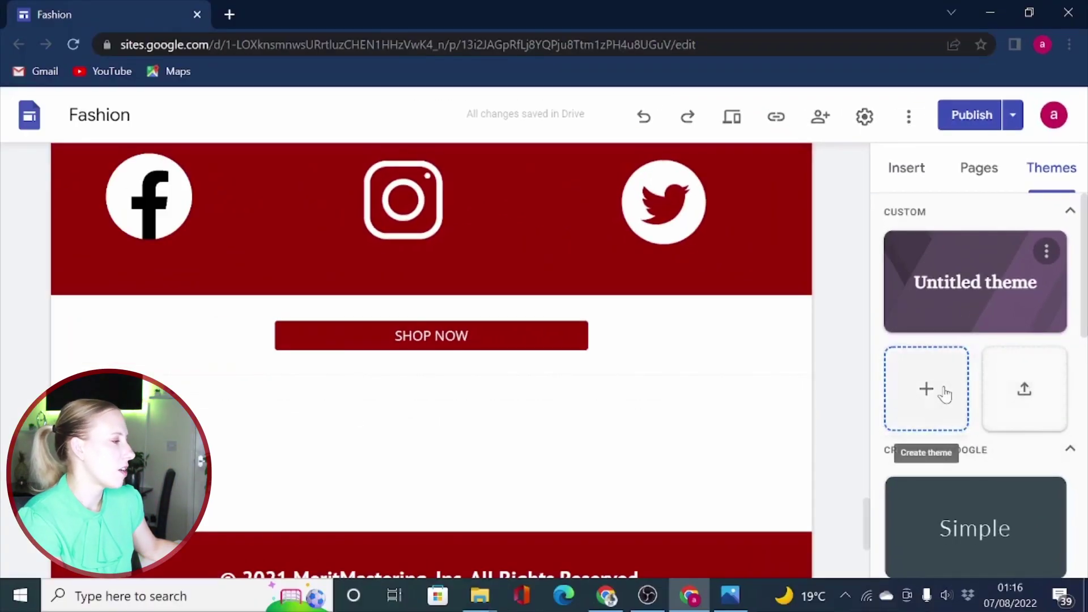
Create and apply a custom theme named NEW ONE using the red, white and black preset palette.
click(945, 395)
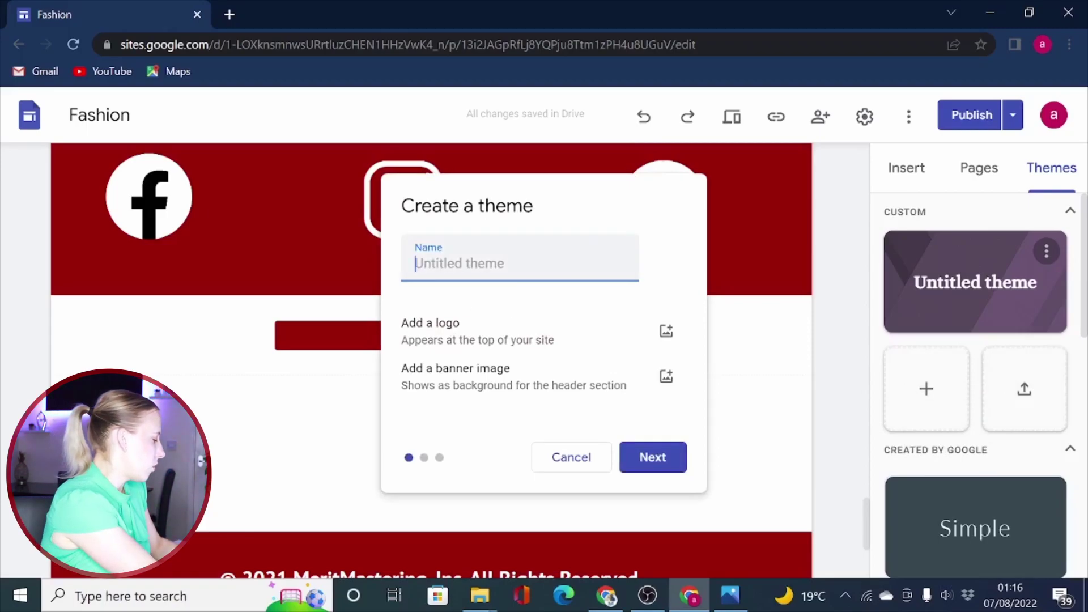
text(NEW OL)
key(BackSpace)
text(NE)
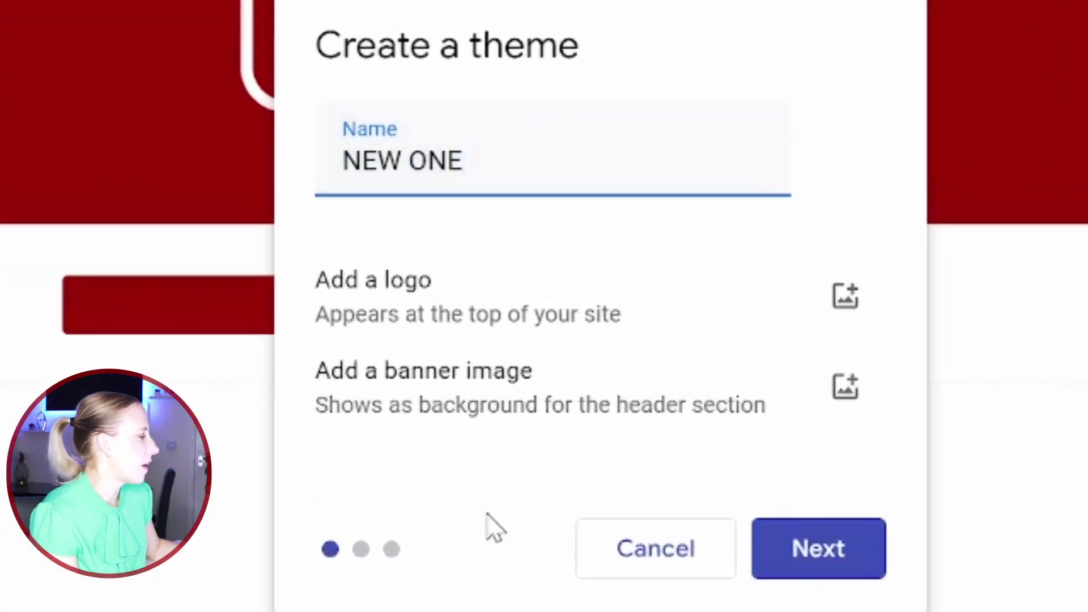
click(845, 571)
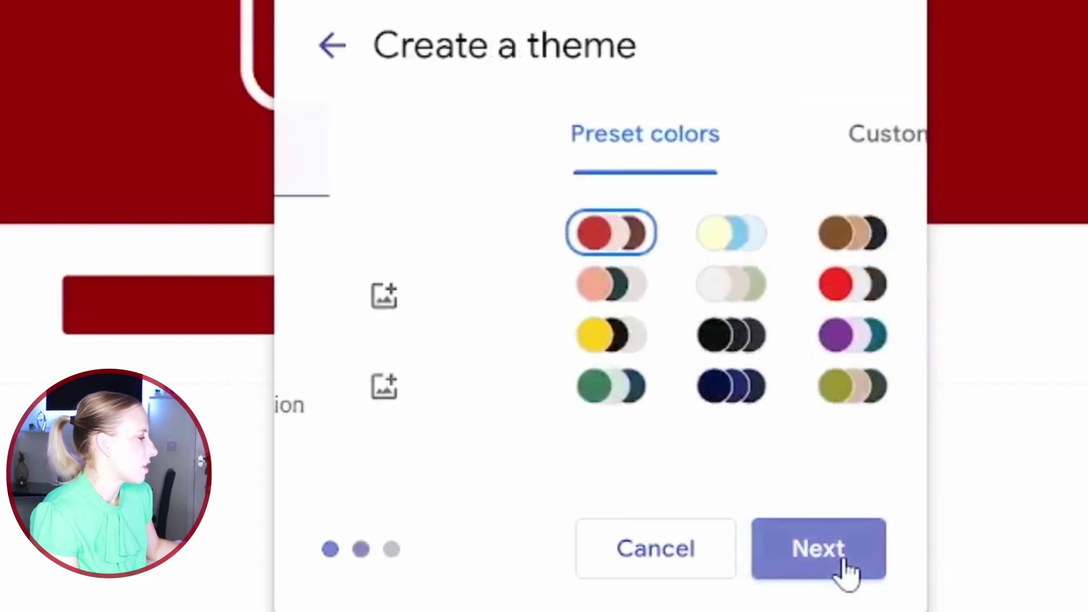
click(638, 300)
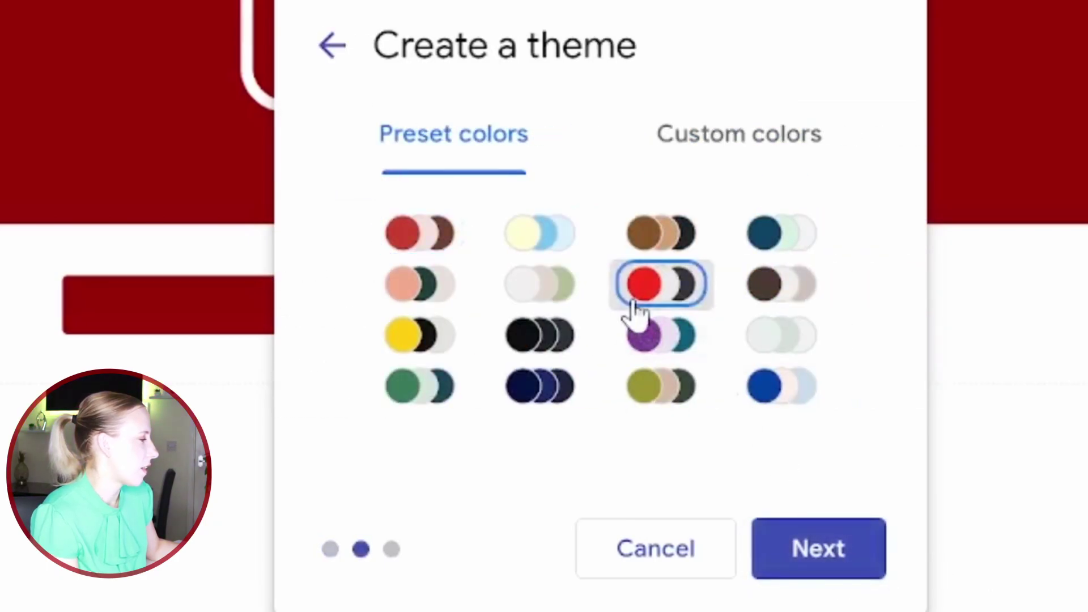
click(842, 570)
click(841, 569)
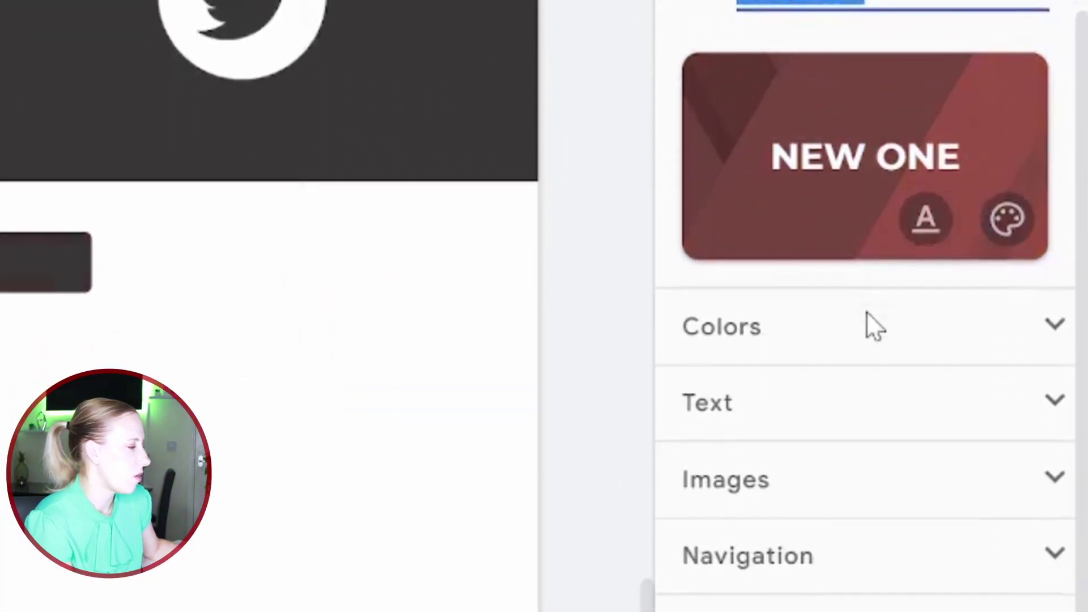
scroll(851, 337, down, 5)
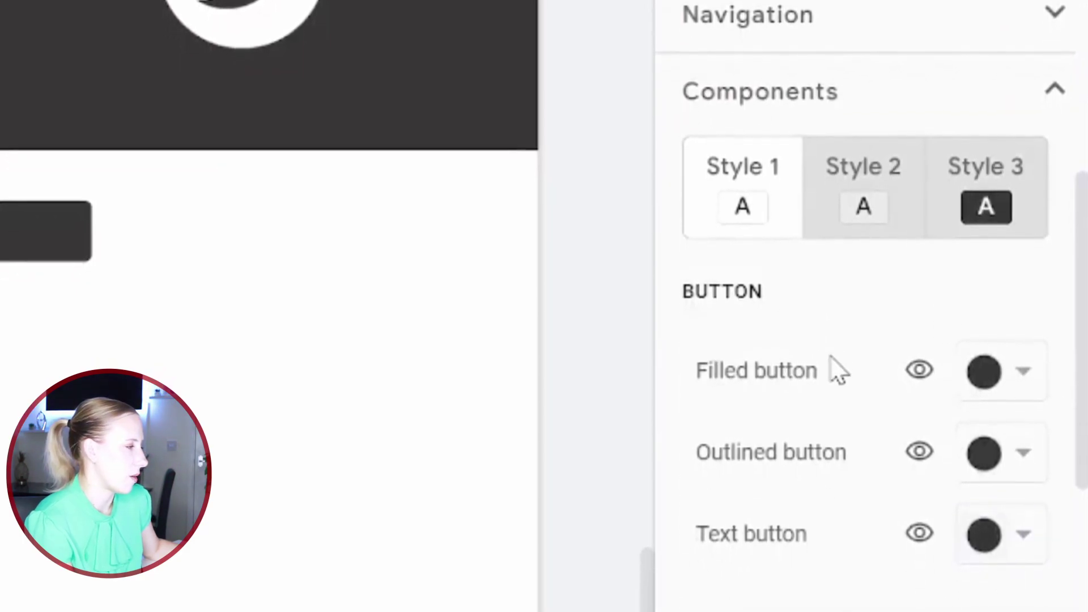
click(890, 168)
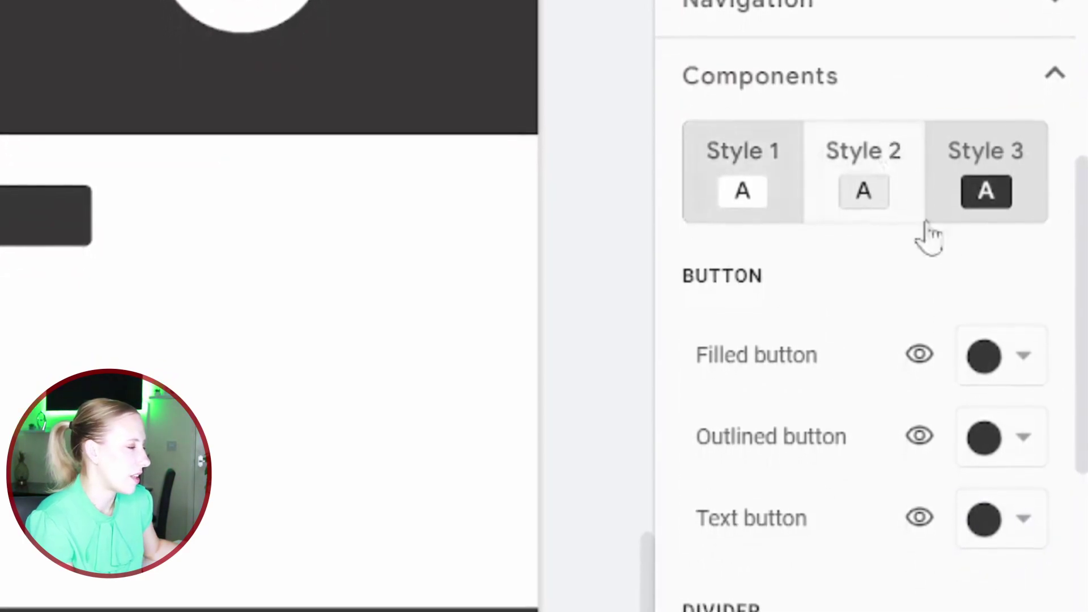
click(984, 216)
scroll(851, 226, down, 5)
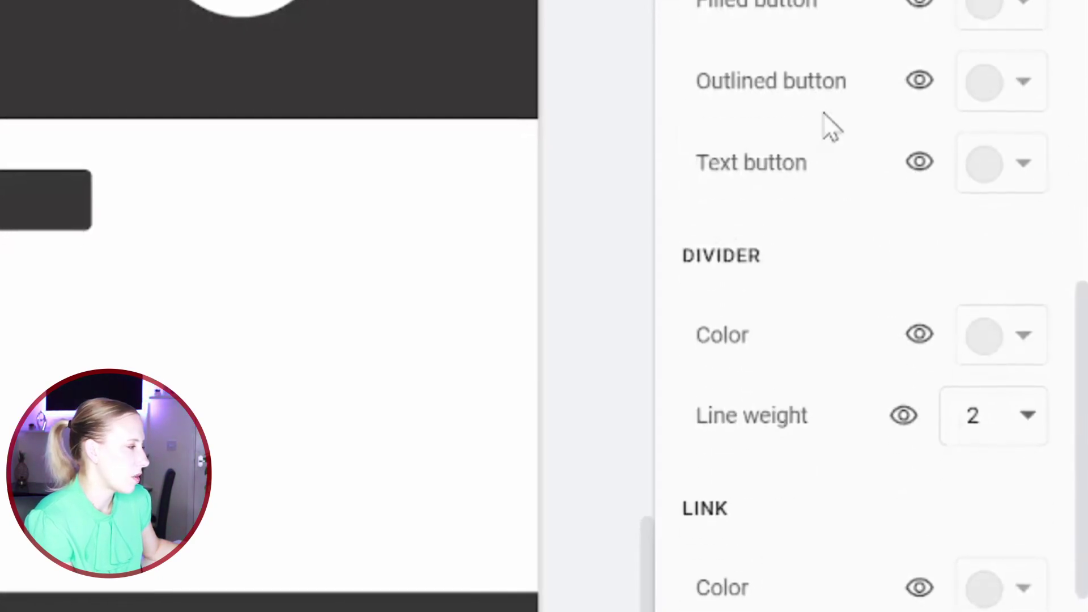
scroll(802, 316, down, 4)
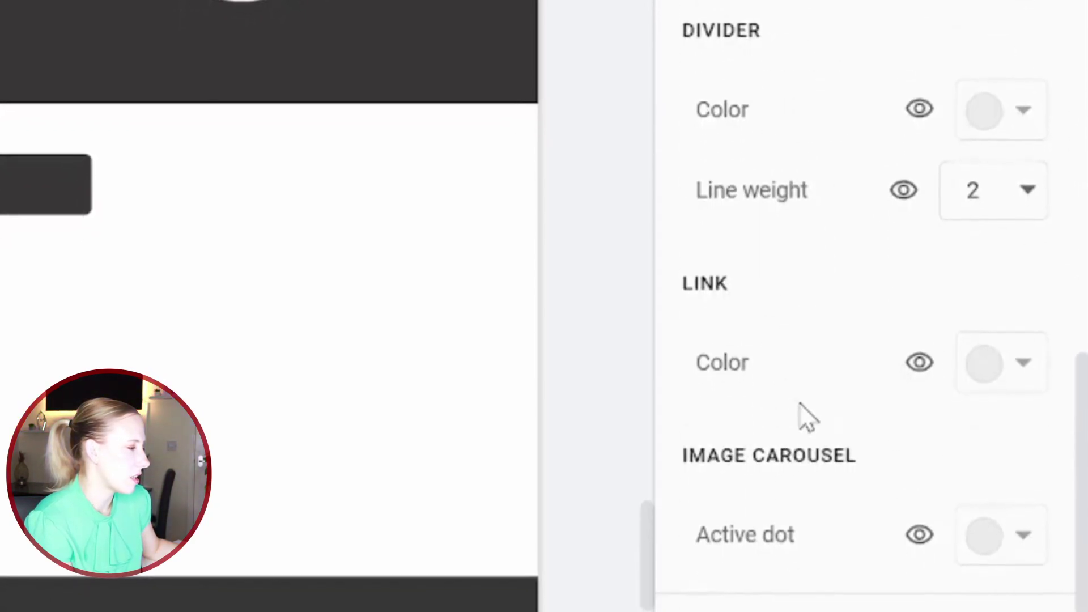
scroll(801, 408, up, 3)
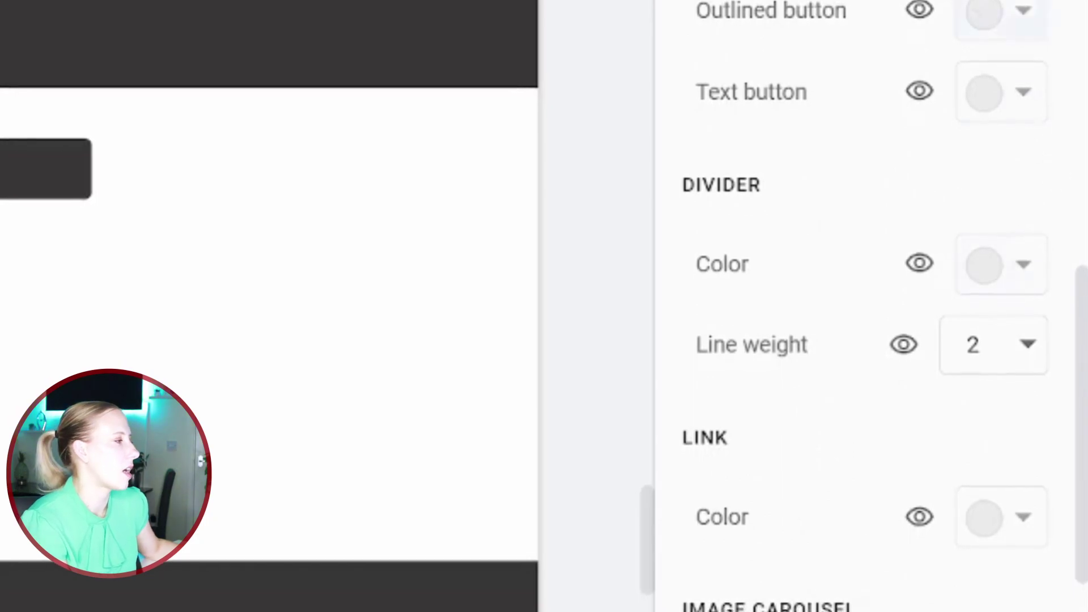
scroll(777, 334, up, 5)
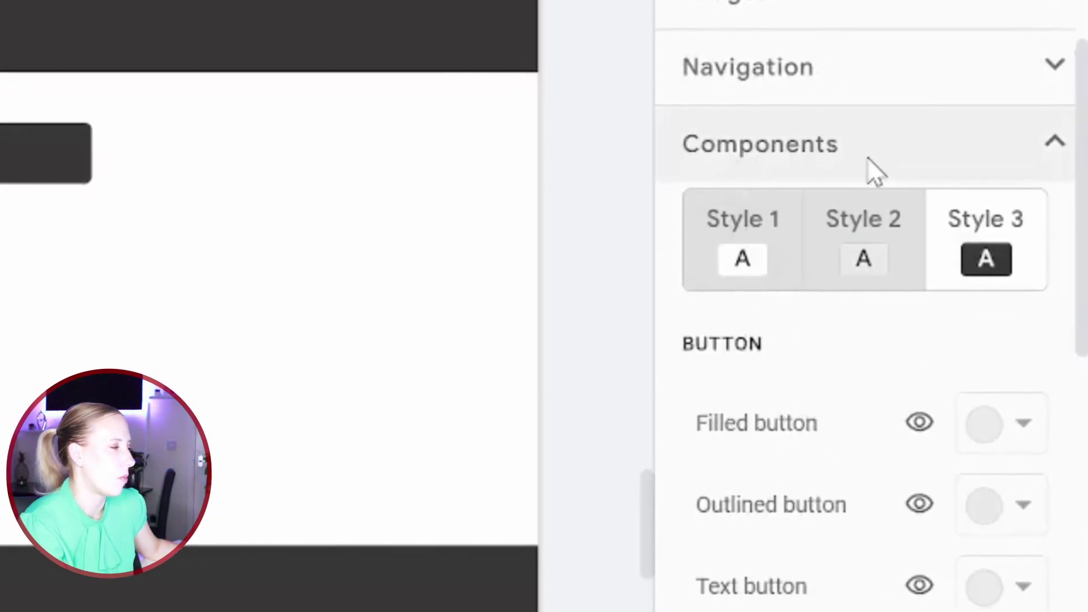
click(712, 255)
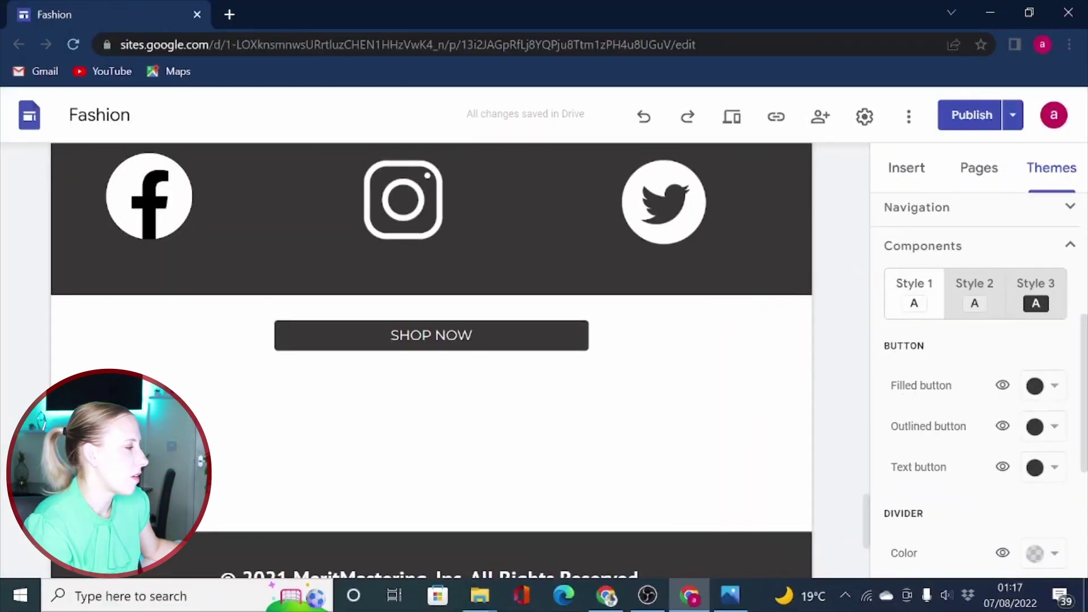
Set Style 1 button colours: filled green, outlined dark purple, text cyan.
click(1054, 389)
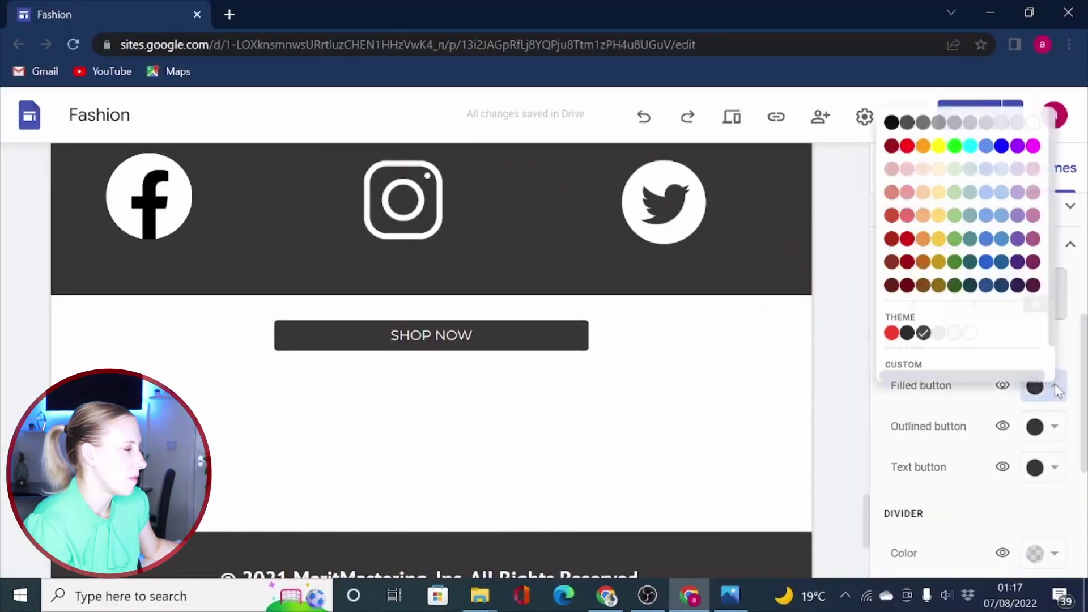
click(956, 265)
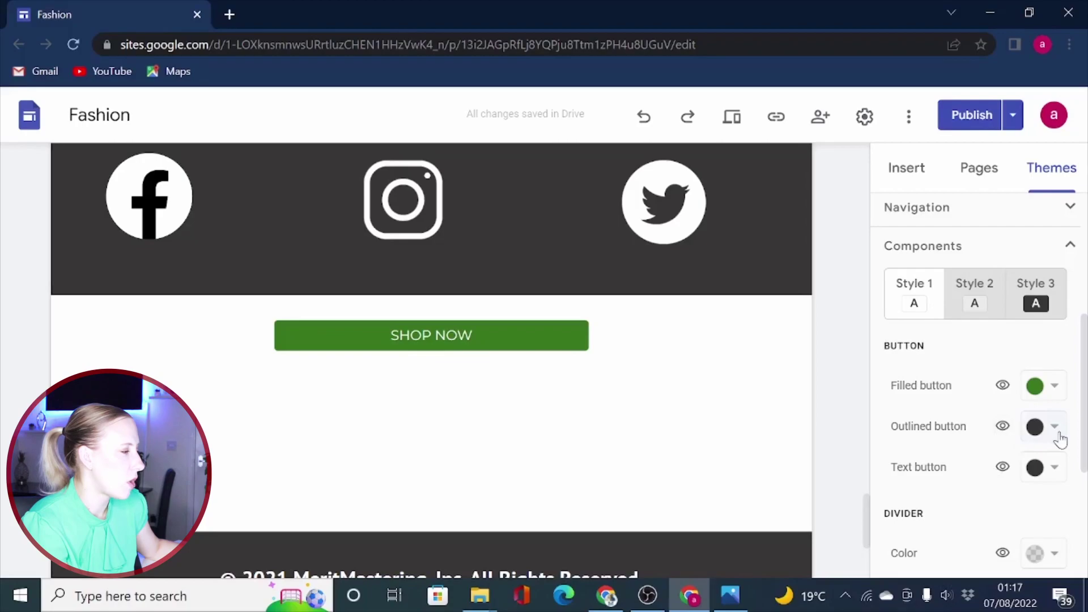
click(1056, 430)
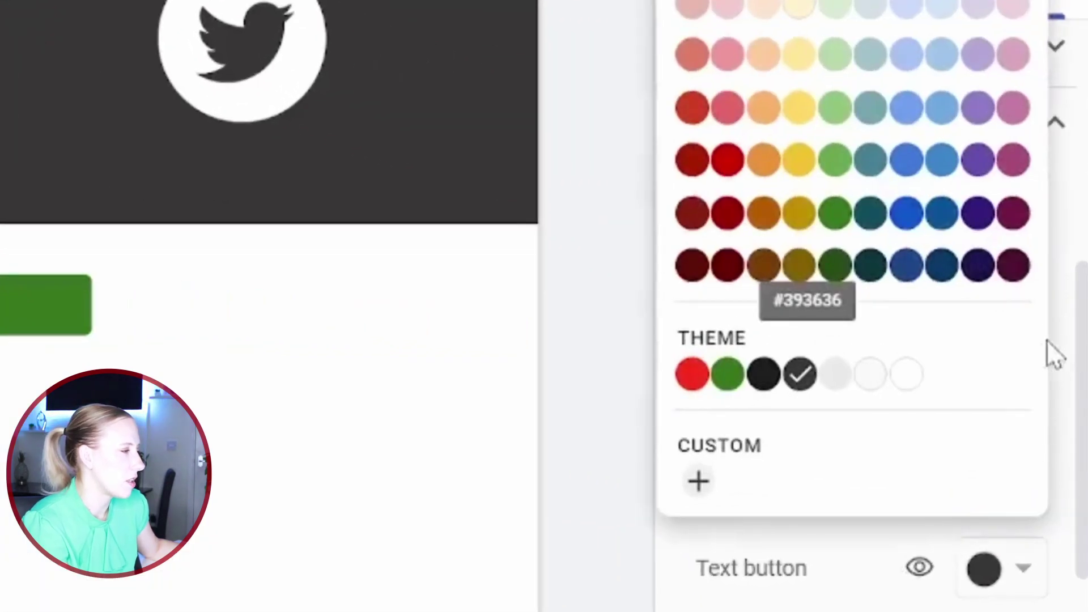
click(1015, 267)
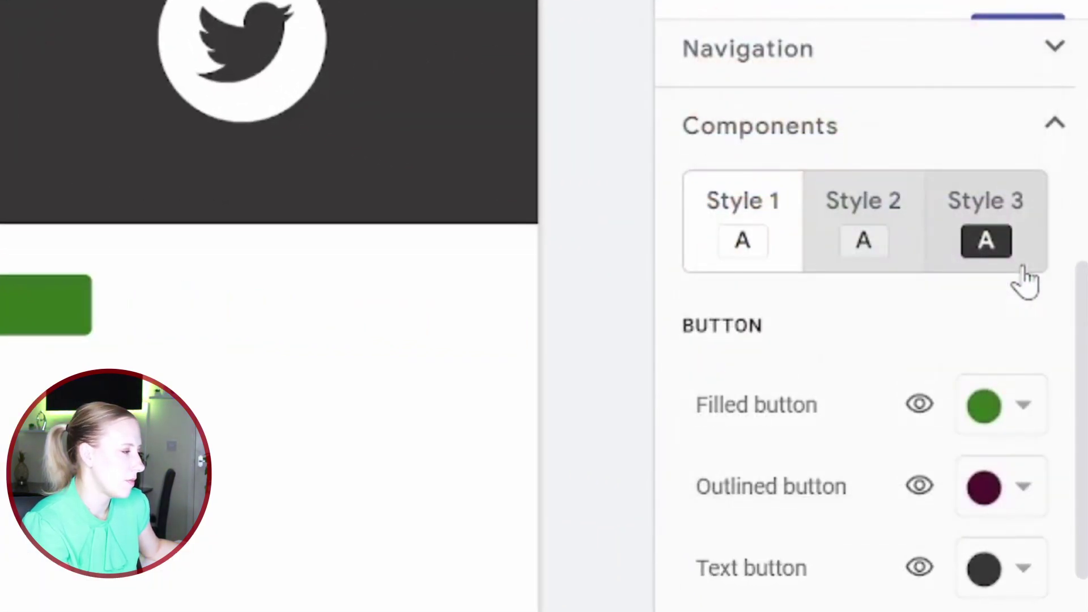
click(1012, 570)
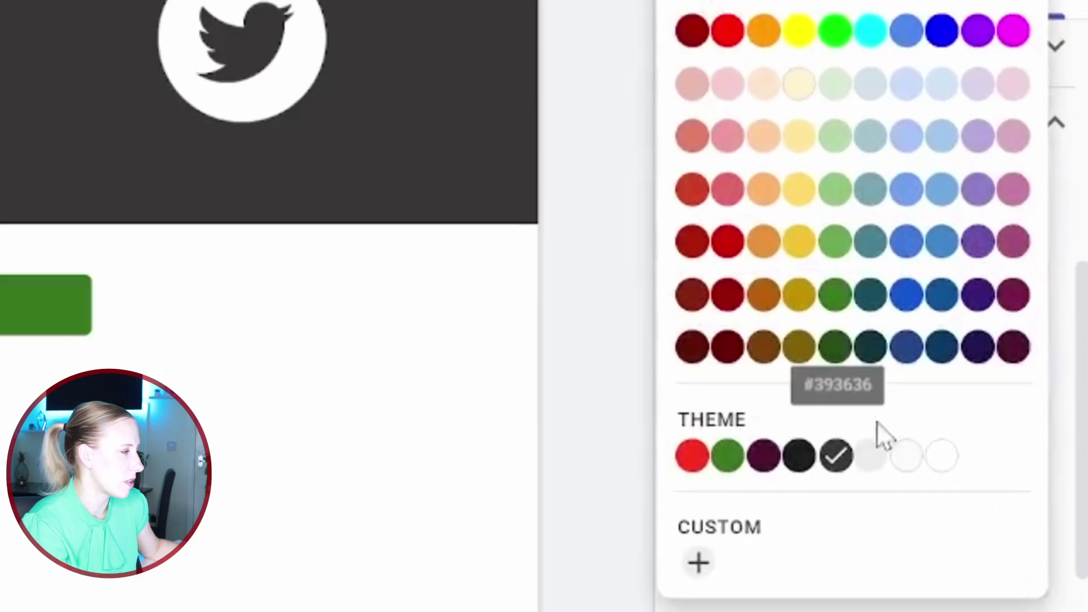
click(862, 34)
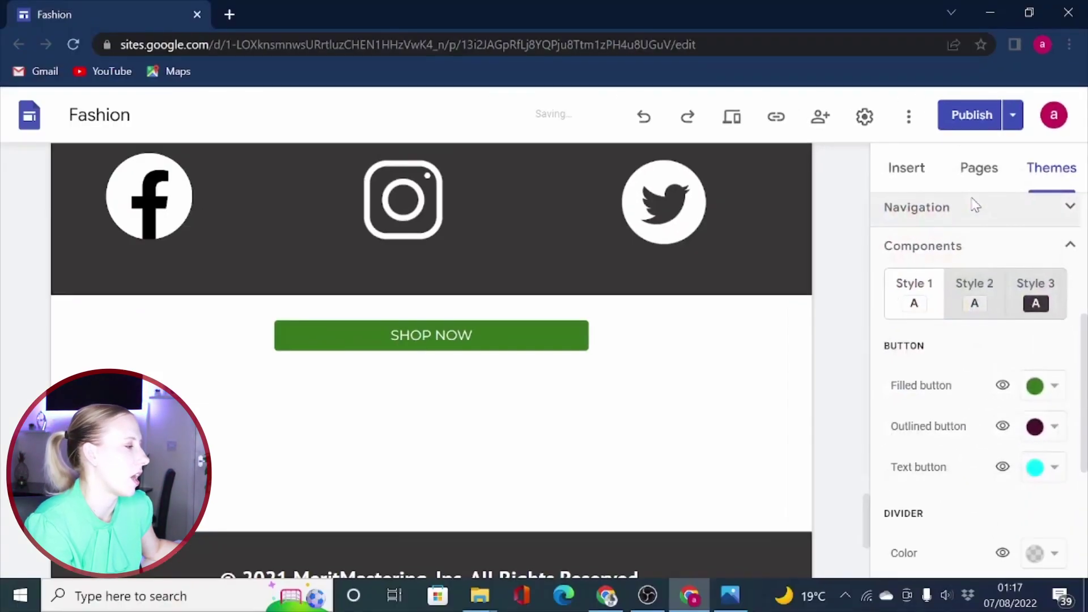
Try Outlined and Text styles on SHOP NOW, then set it back to Filled.
click(534, 346)
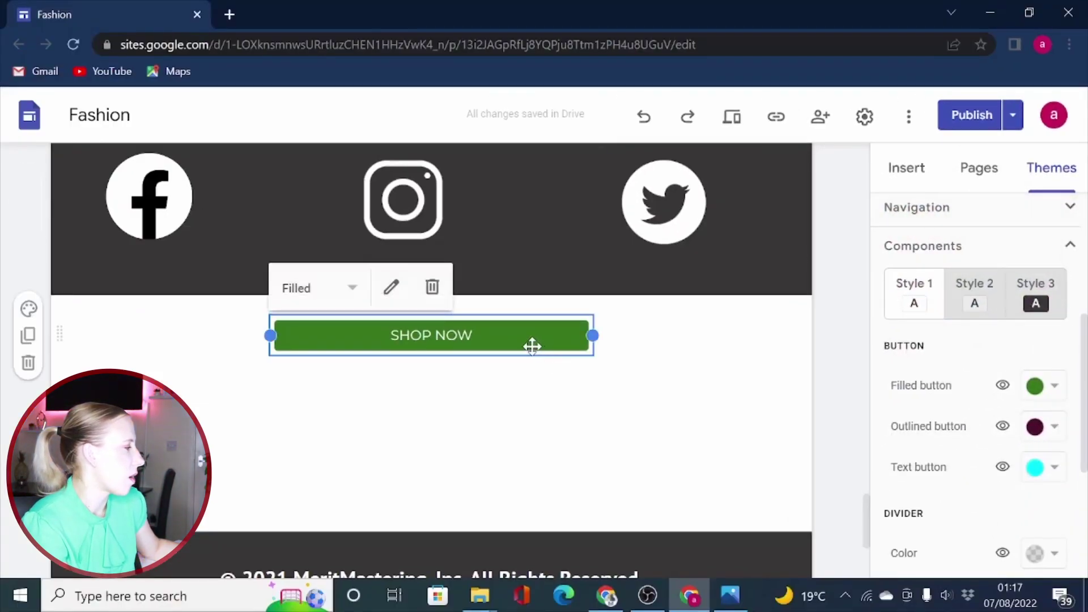
click(353, 289)
click(322, 322)
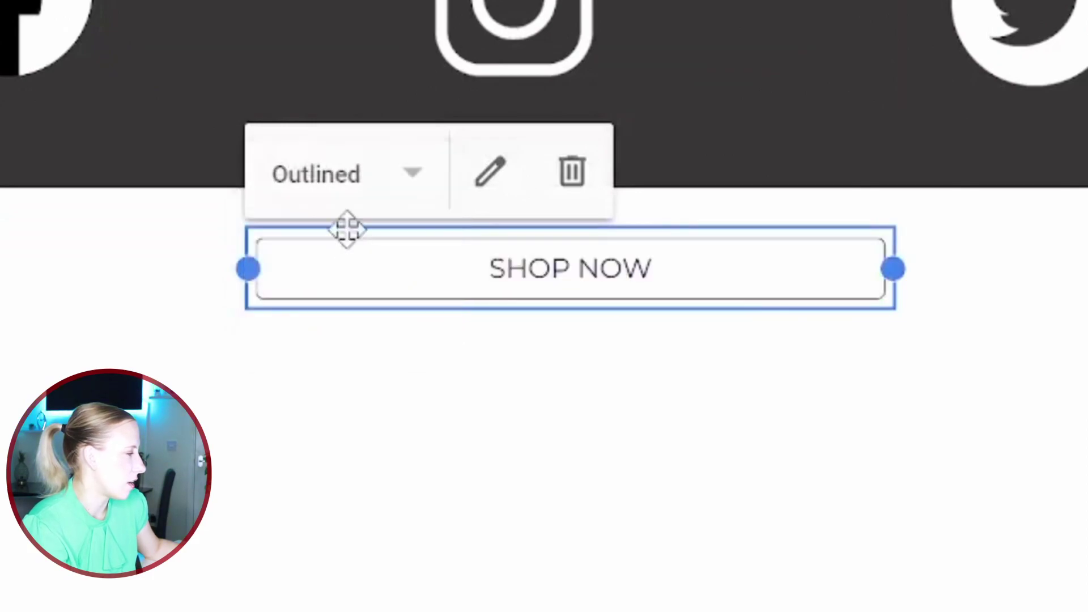
click(403, 187)
click(379, 313)
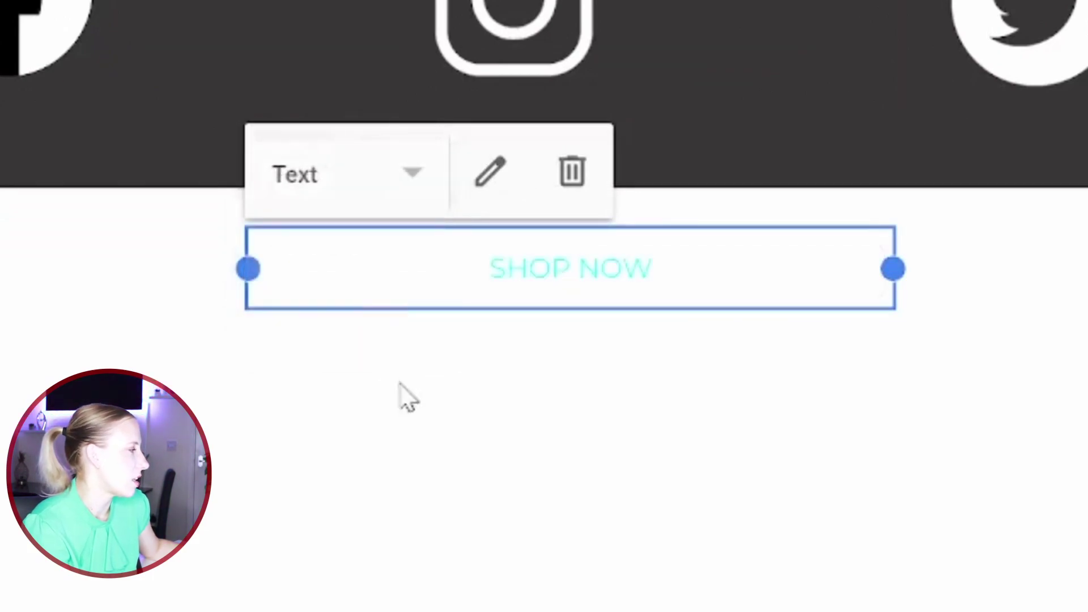
click(359, 182)
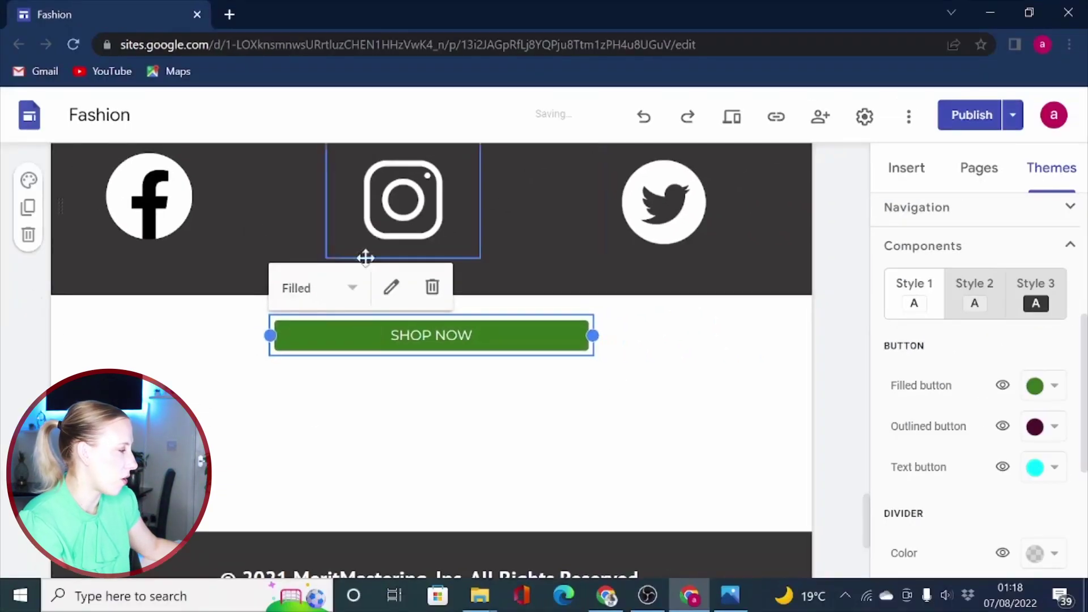
click(484, 424)
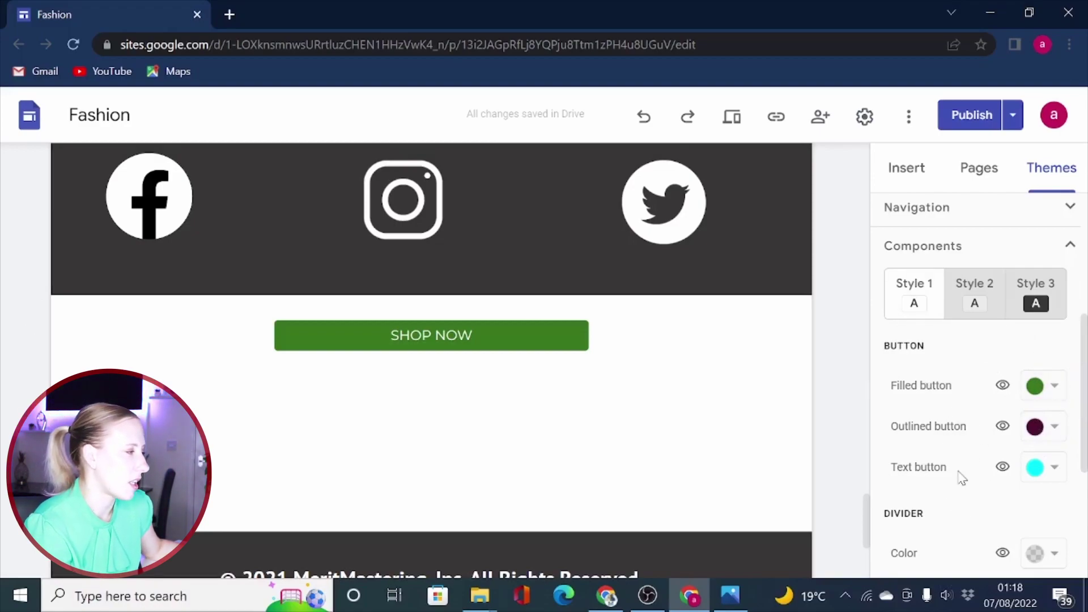
Set the Style 2 filled button colour to blue.
click(980, 306)
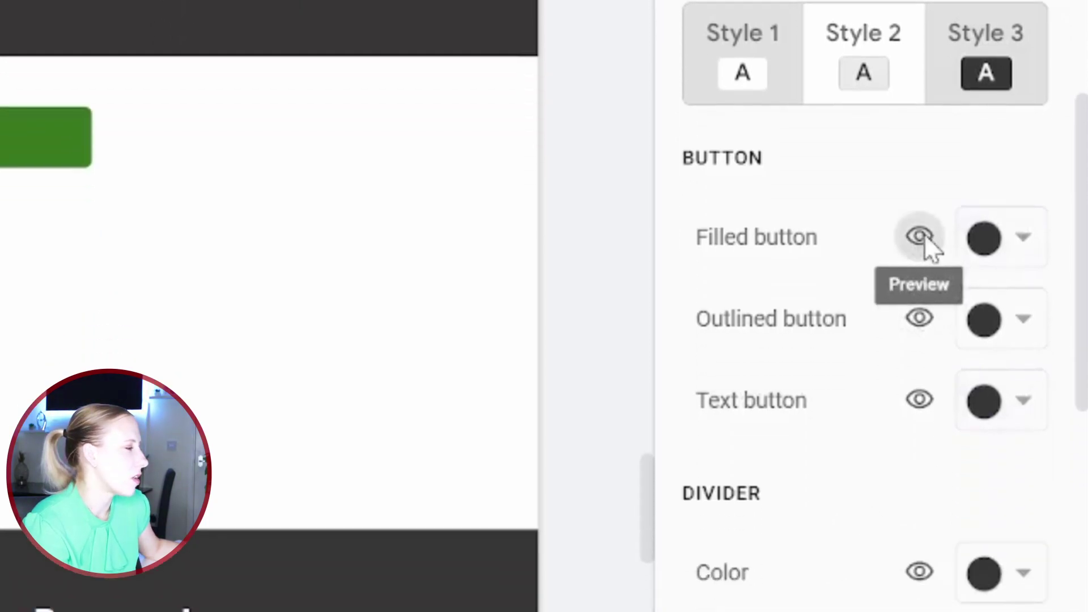
click(921, 406)
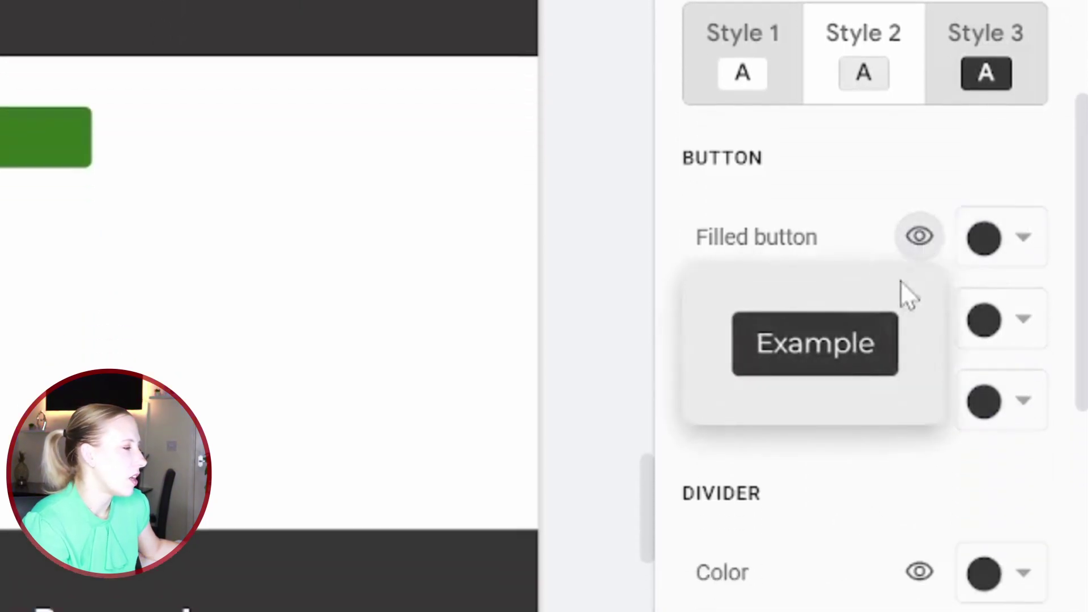
click(1020, 250)
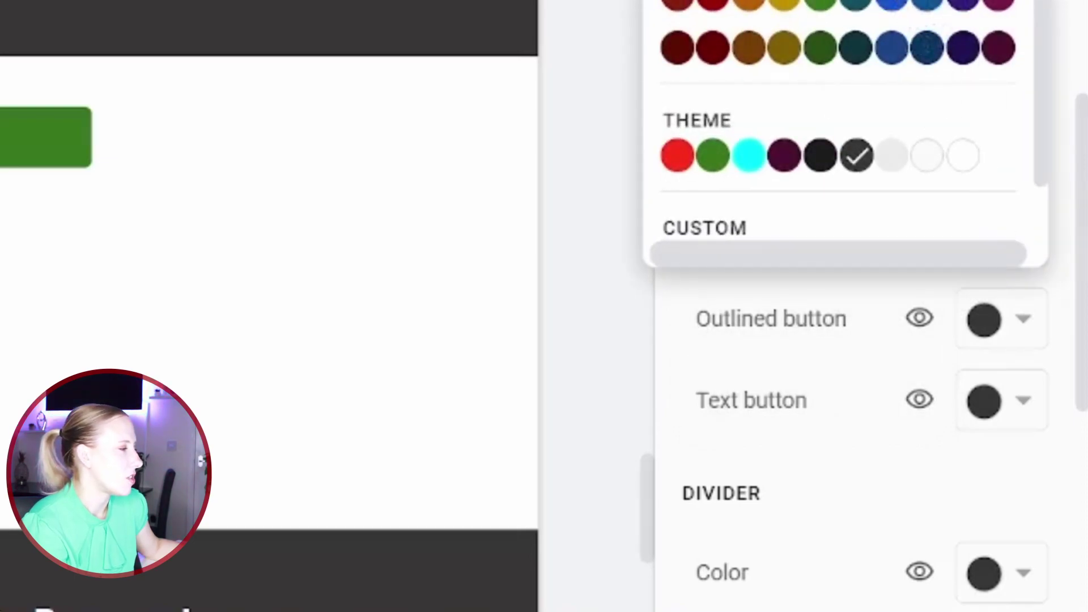
click(893, 7)
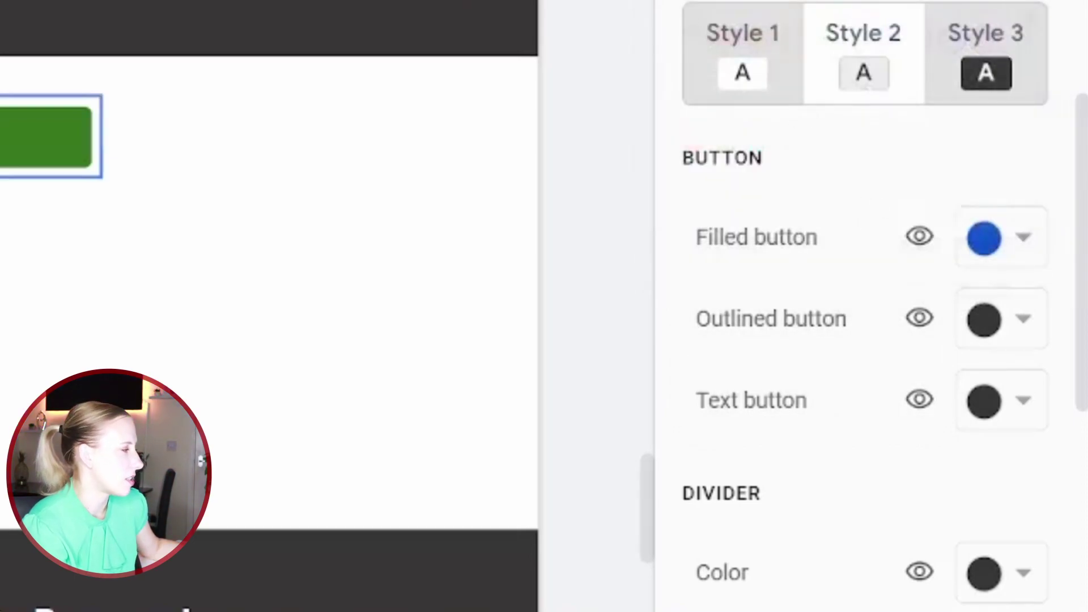
mouse_move(924, 243)
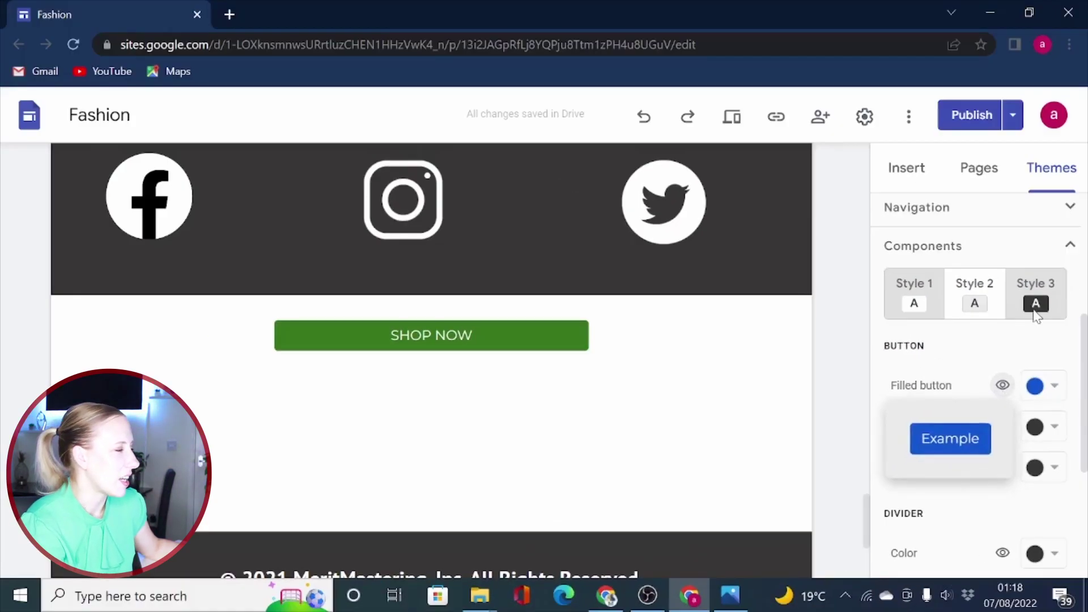
Show the Style 3 component colours and scroll to its light grey button settings.
click(1055, 298)
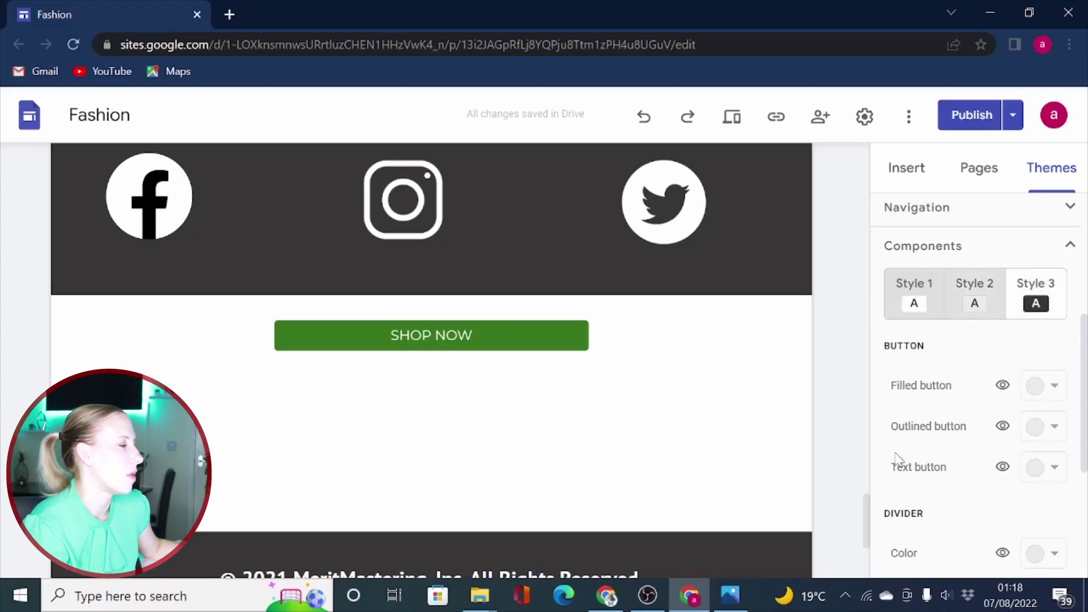
scroll(897, 458, down, 2)
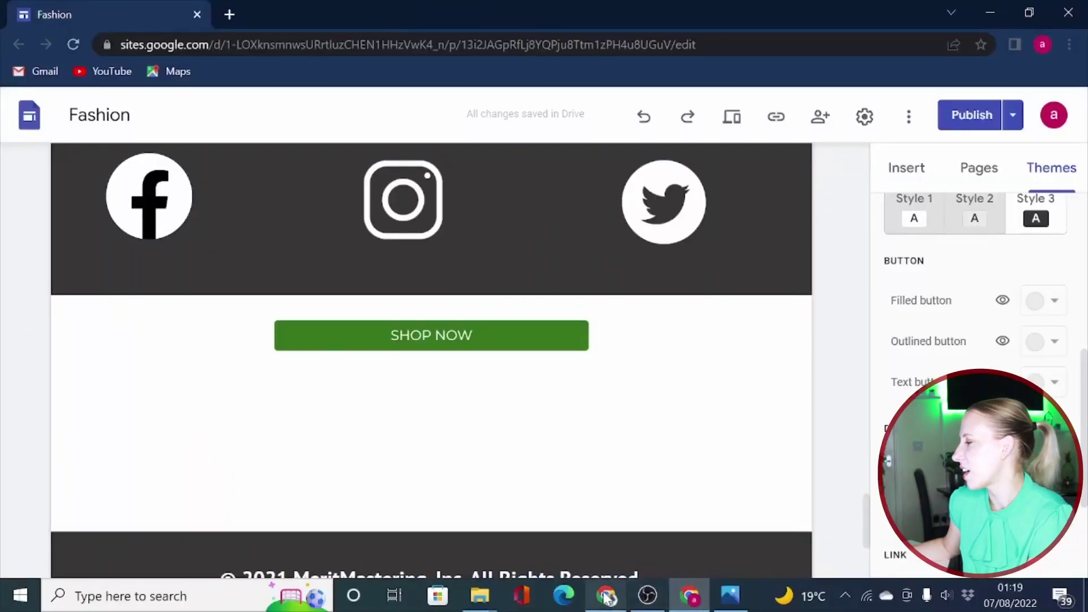
click(608, 596)
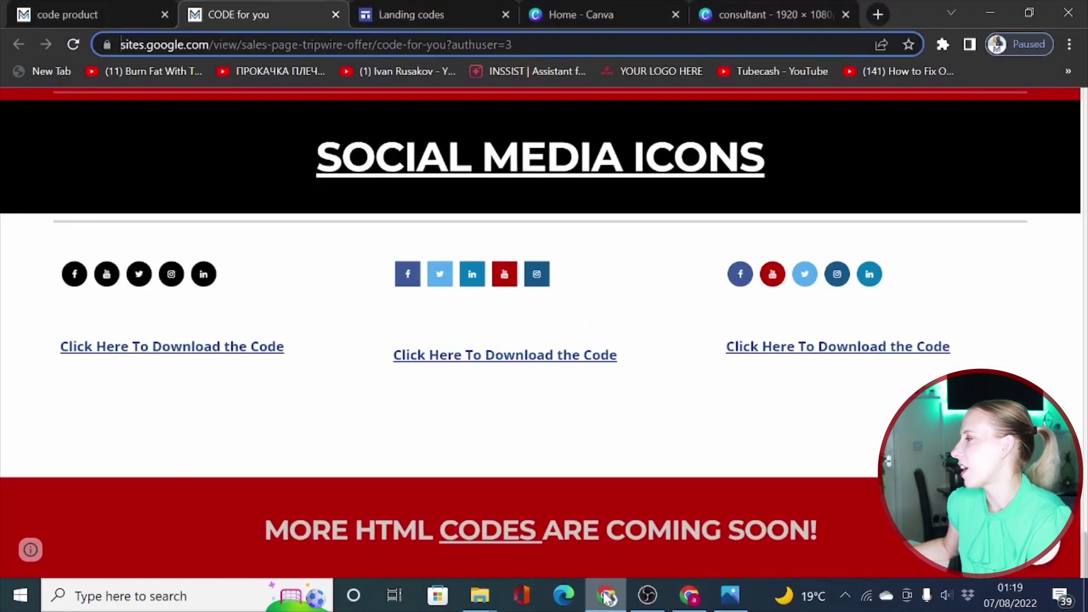
click(759, 15)
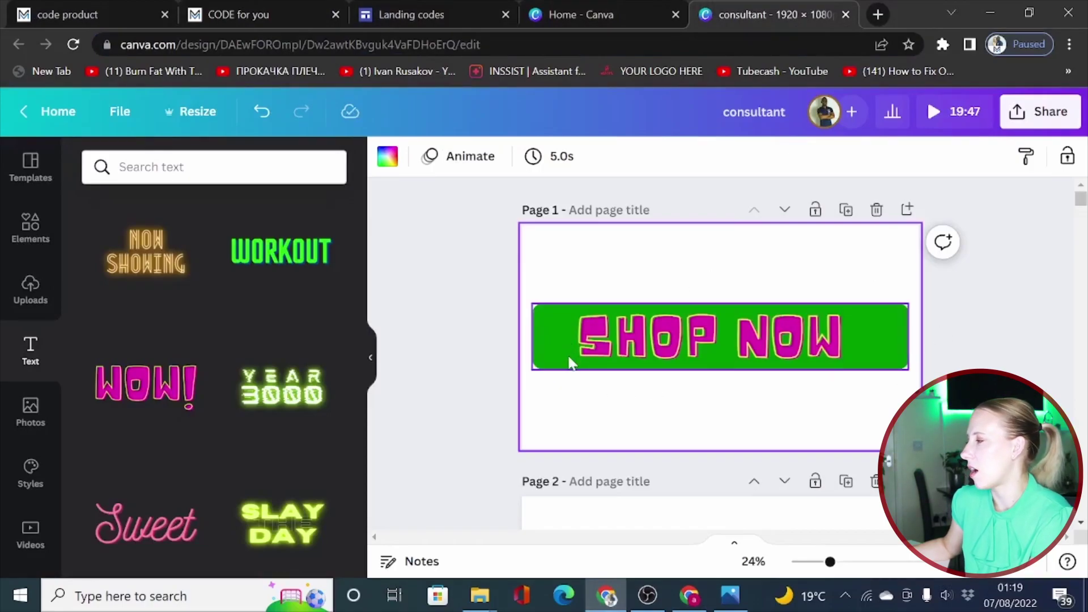
click(683, 347)
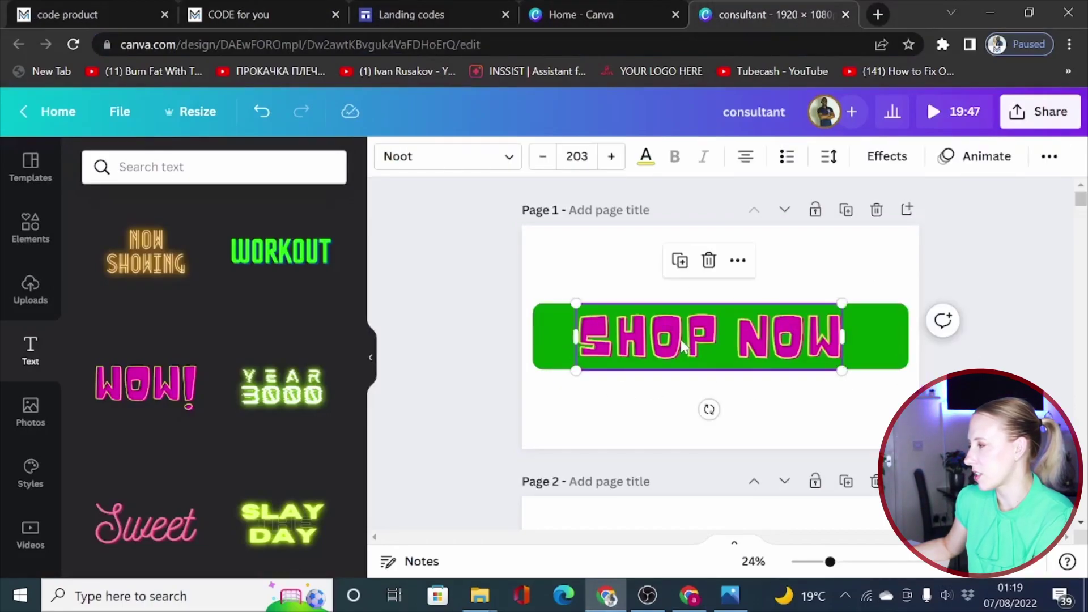
click(608, 417)
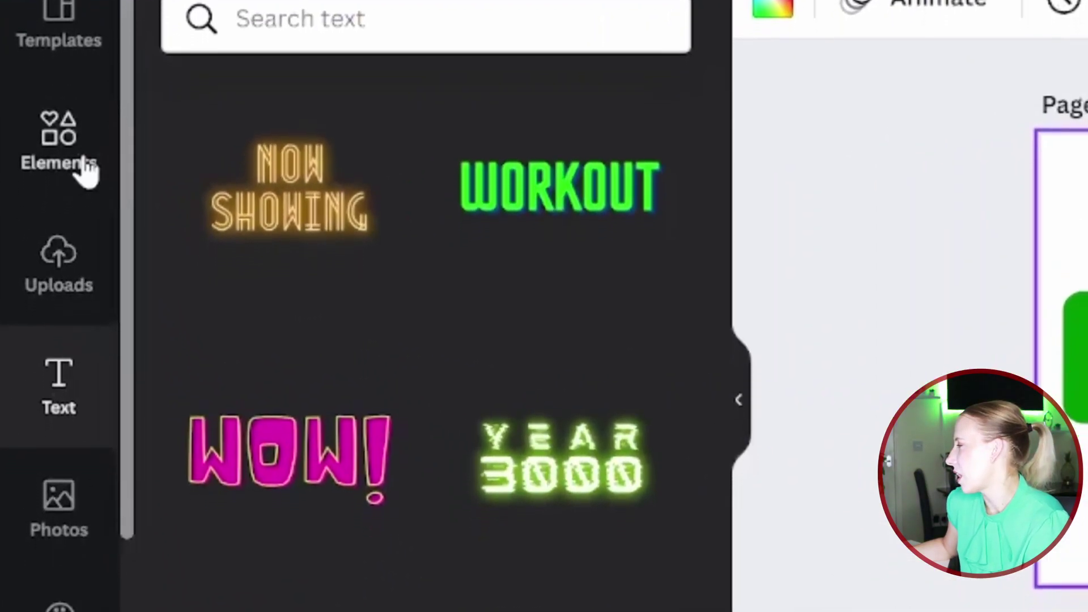
click(86, 170)
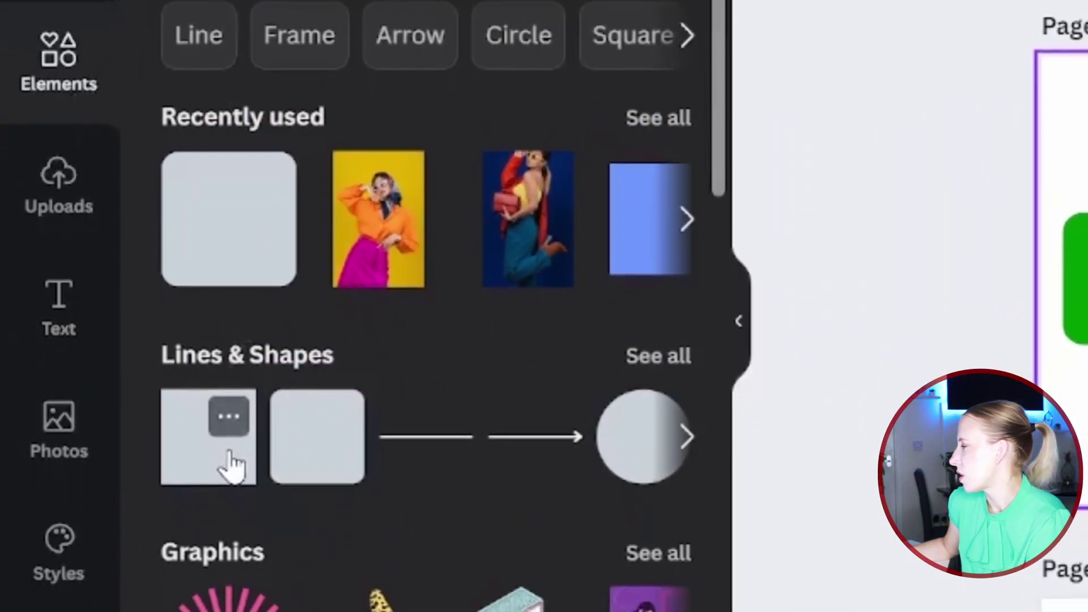
click(55, 331)
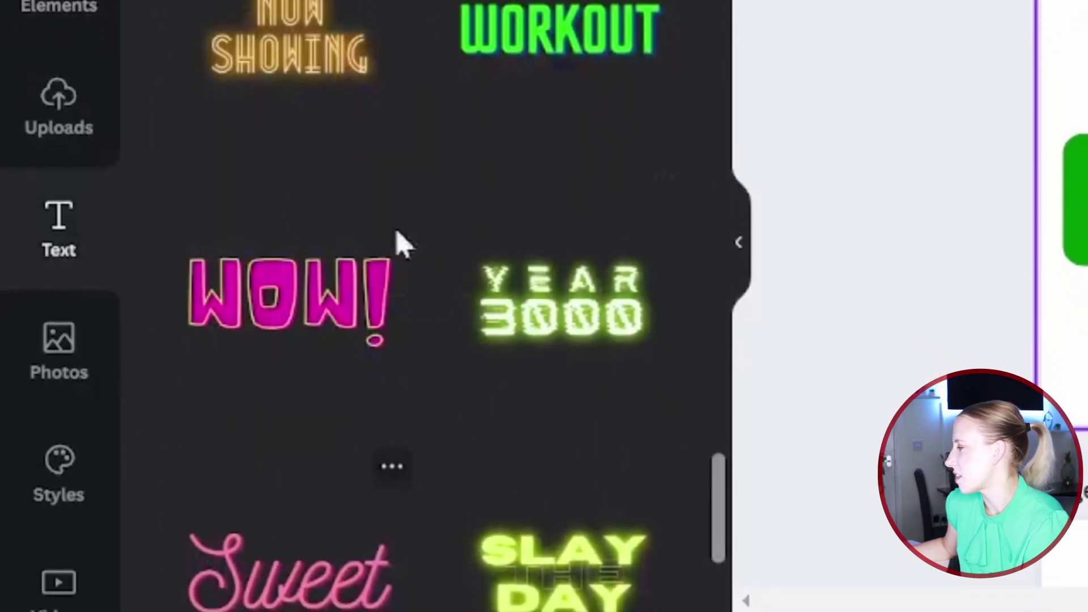
scroll(400, 245, down, 3)
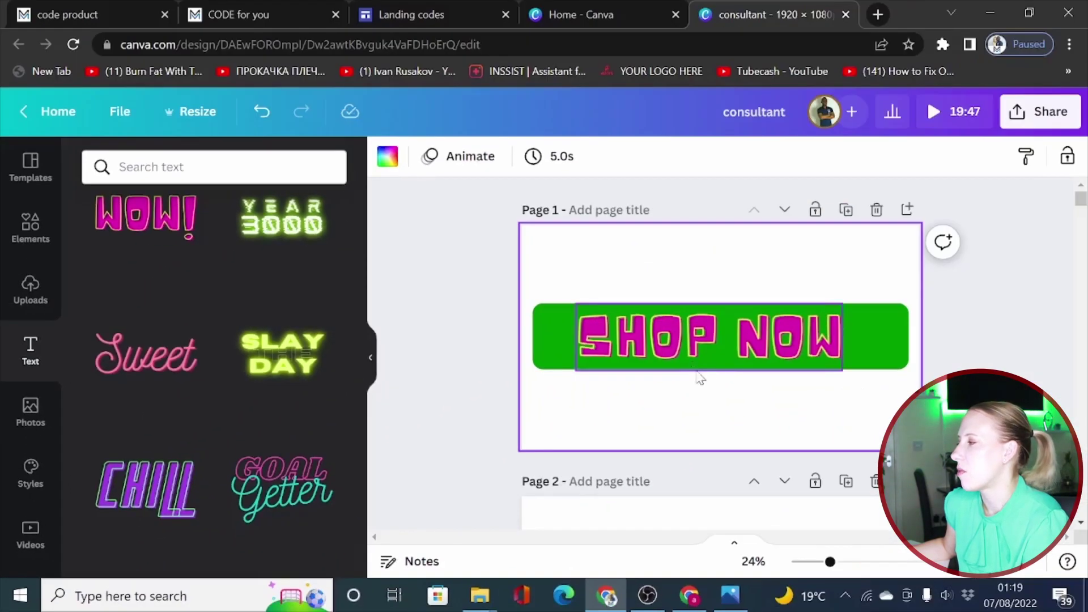
Open Canva's download settings for the design and set the file type to PNG.
click(1044, 111)
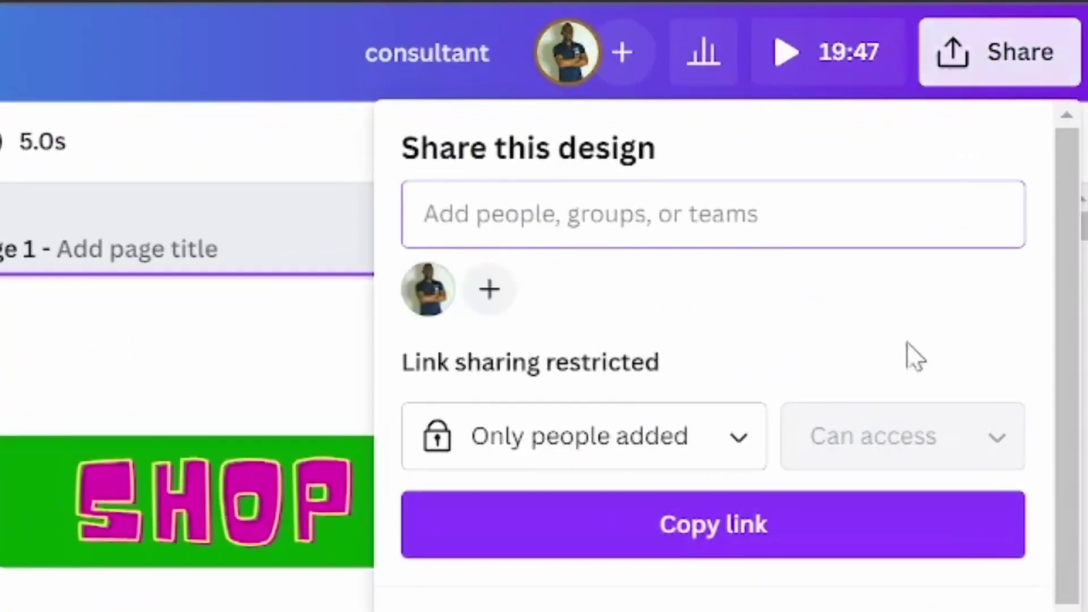
scroll(911, 298, down, 5)
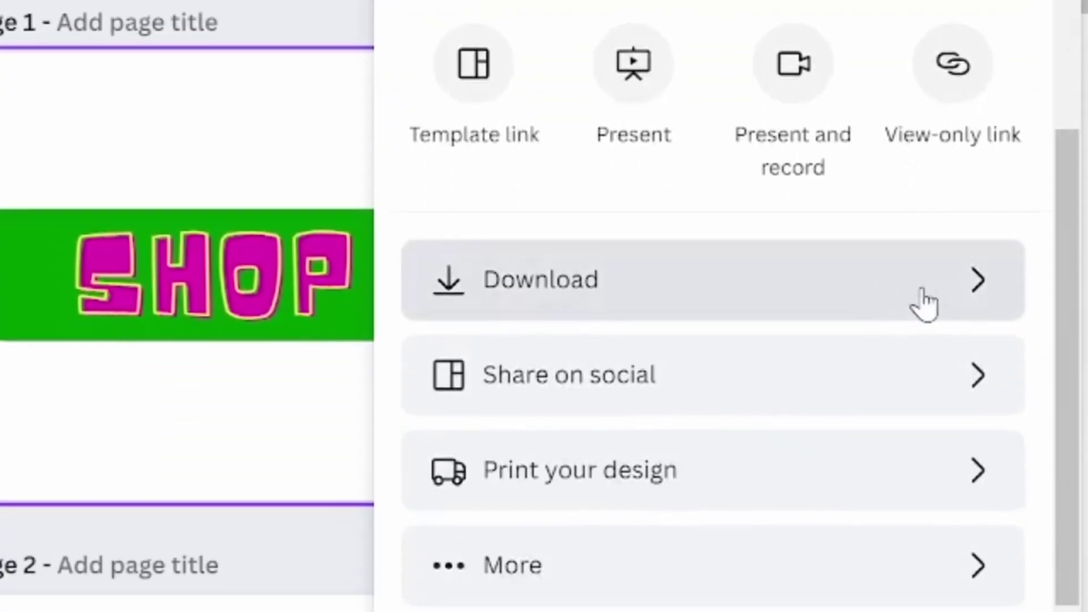
click(918, 301)
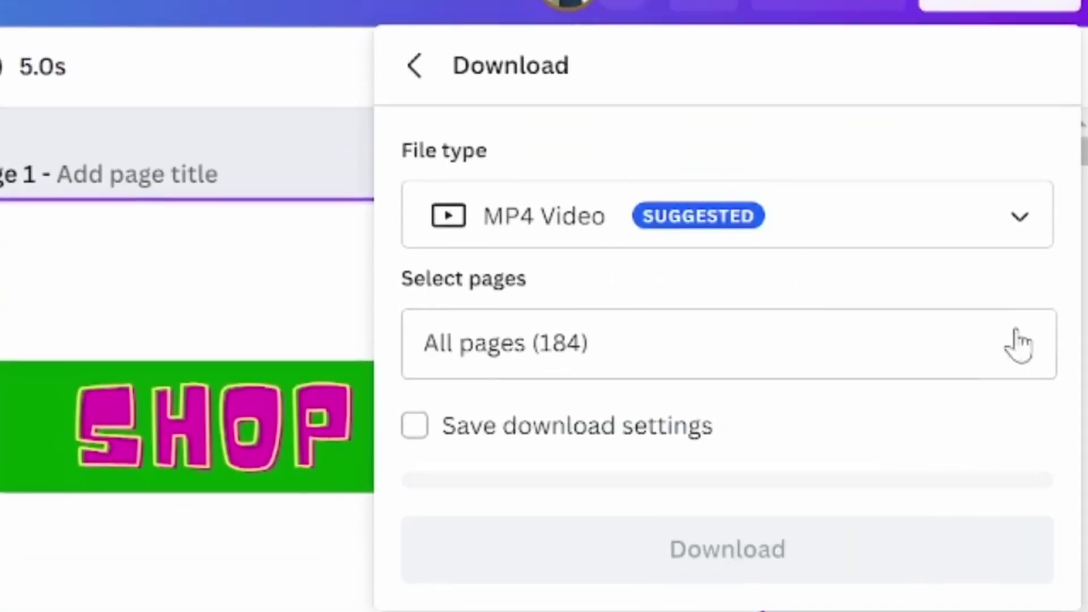
click(1020, 218)
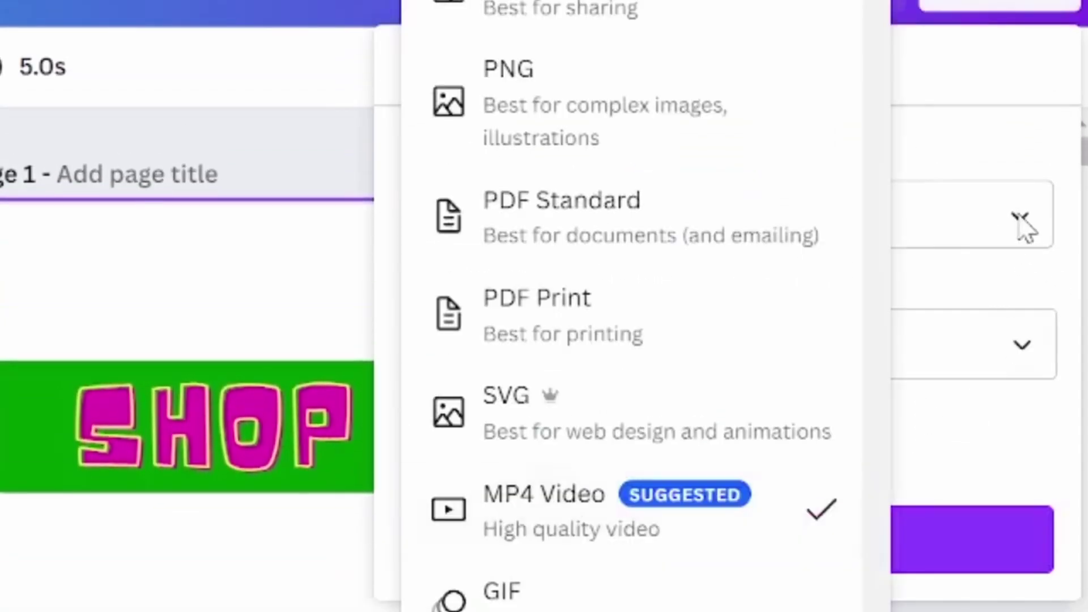
click(712, 126)
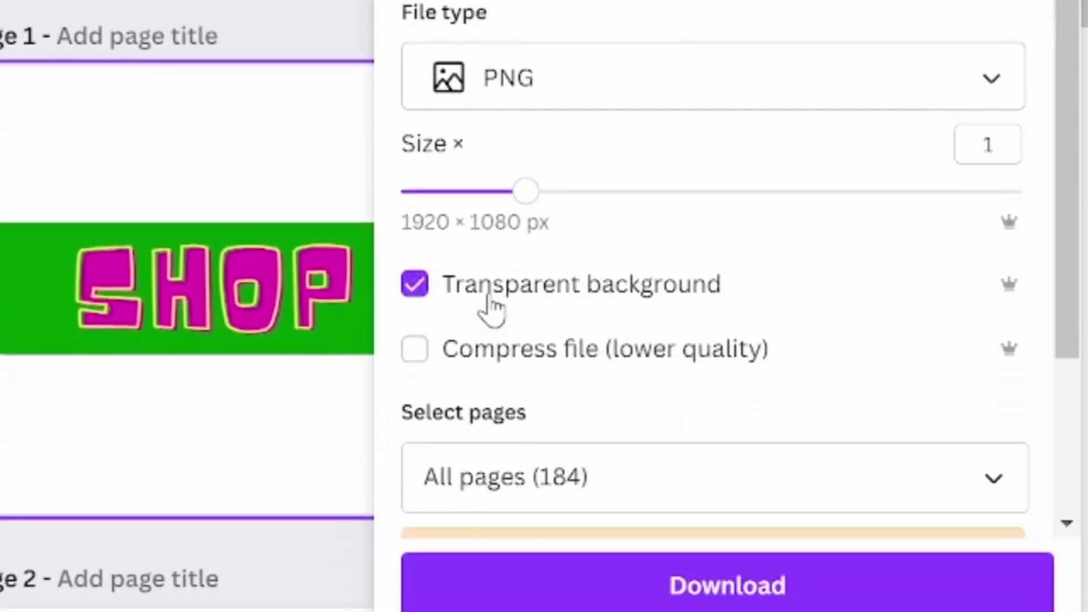
Limit the selected pages to Page 1 only and download the PNG.
click(975, 476)
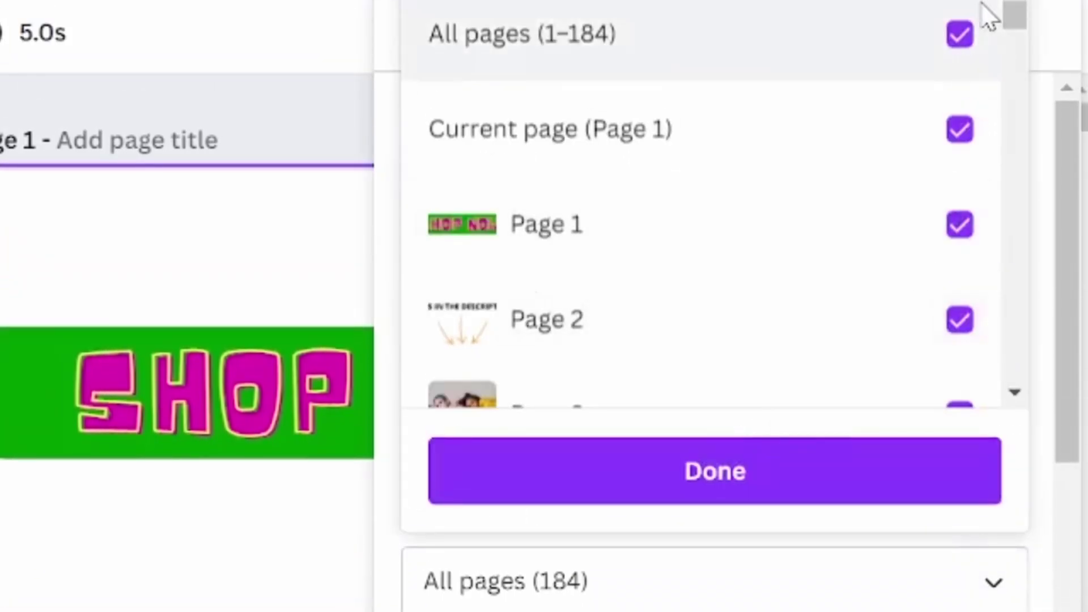
click(962, 35)
click(962, 227)
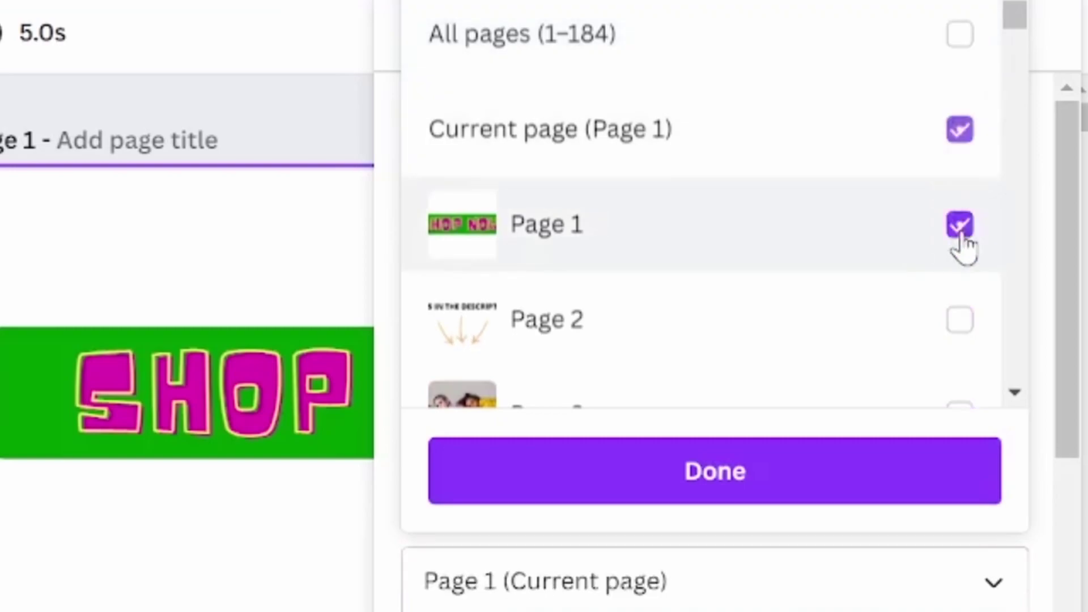
click(785, 475)
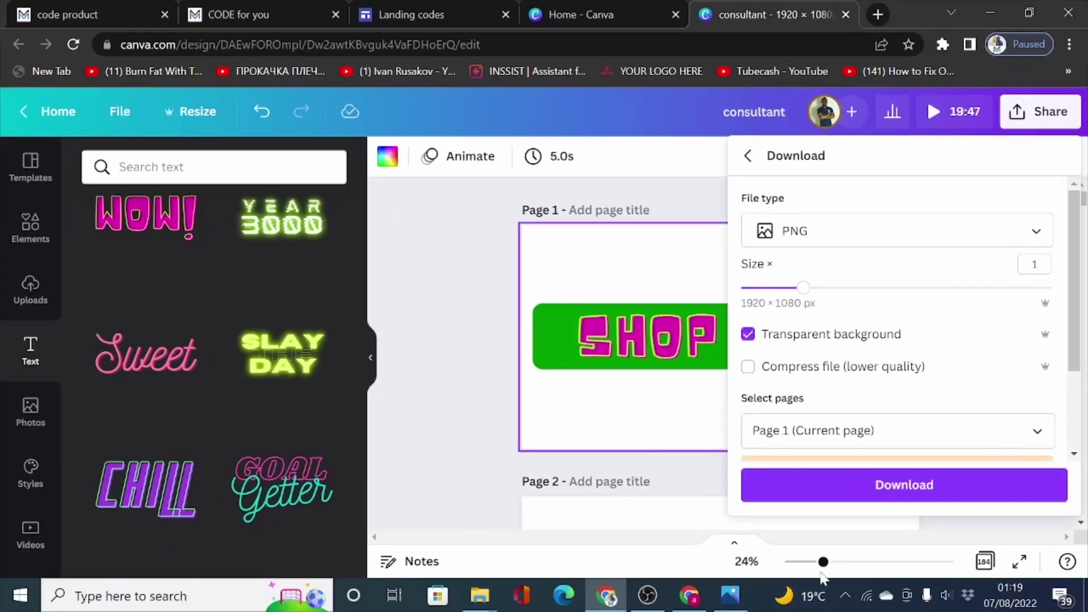
click(848, 495)
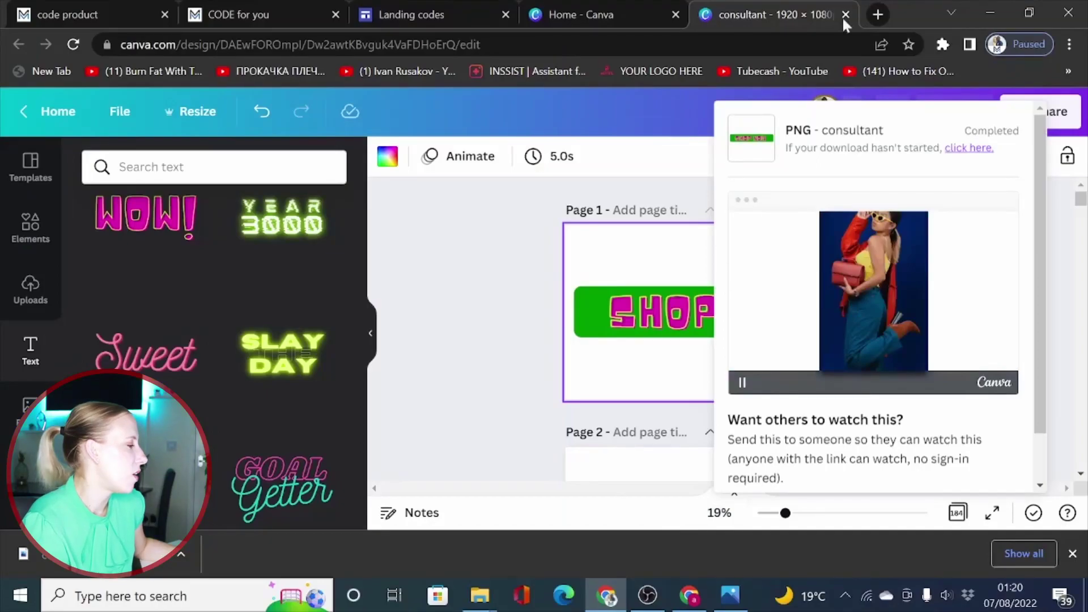
Insert the uploaded consultant (38) image and drag it under the green SHOP NOW button.
click(693, 594)
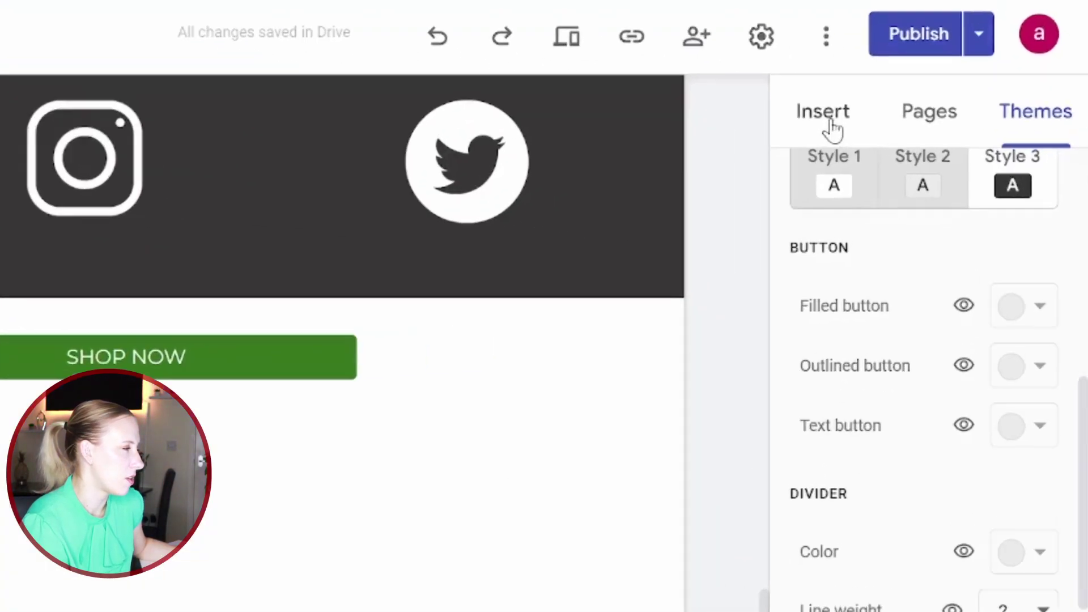
click(909, 169)
scroll(1009, 337, up, 5)
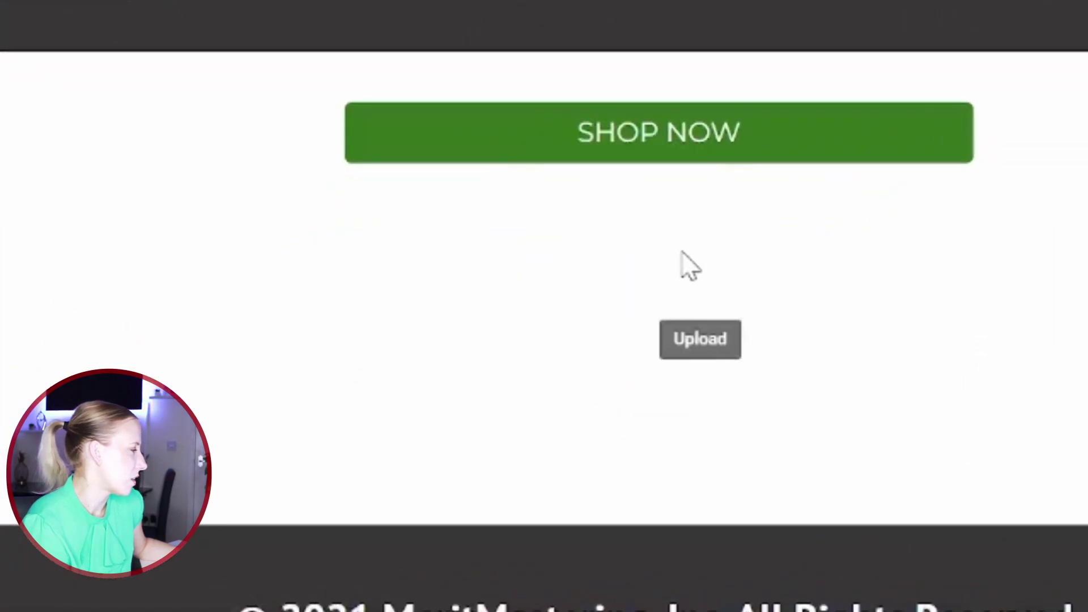
click(203, 198)
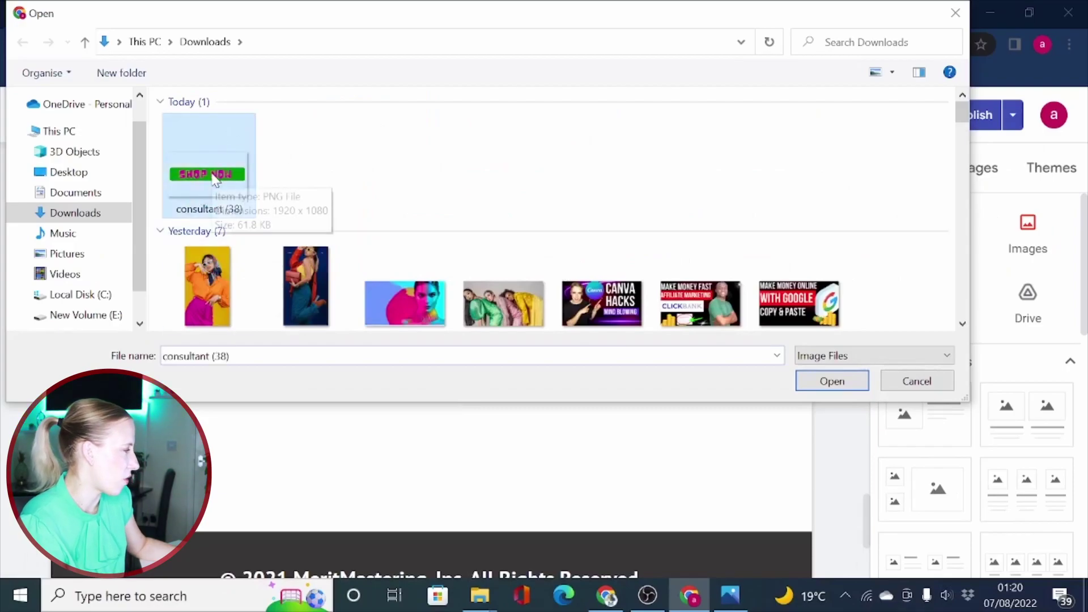
click(845, 385)
drag(219, 292, 391, 295)
Link the SHOP NOW image to the site's SHOP page.
click(398, 307)
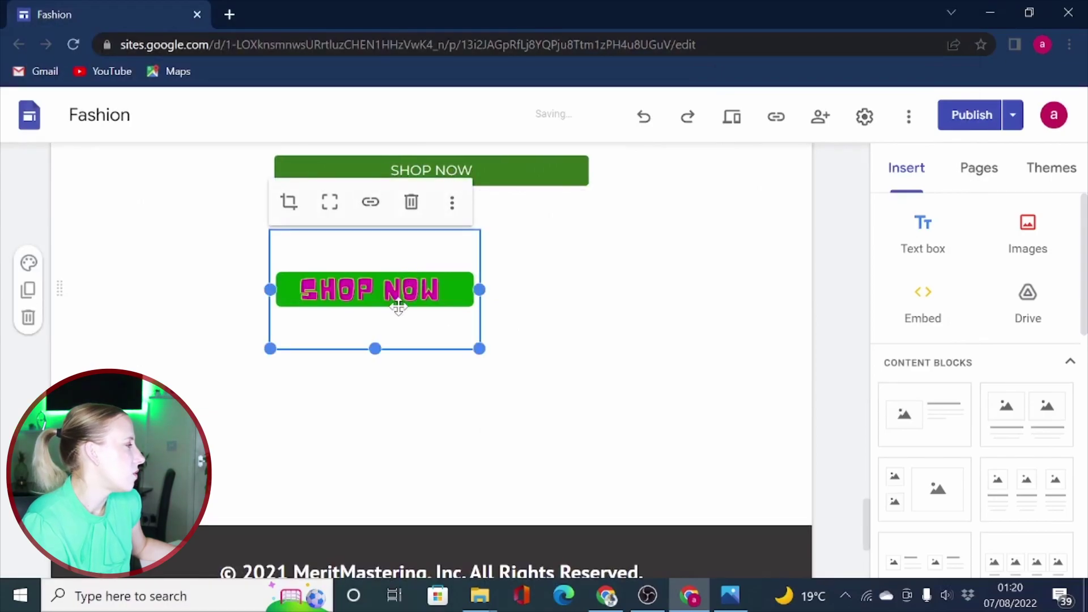
click(368, 207)
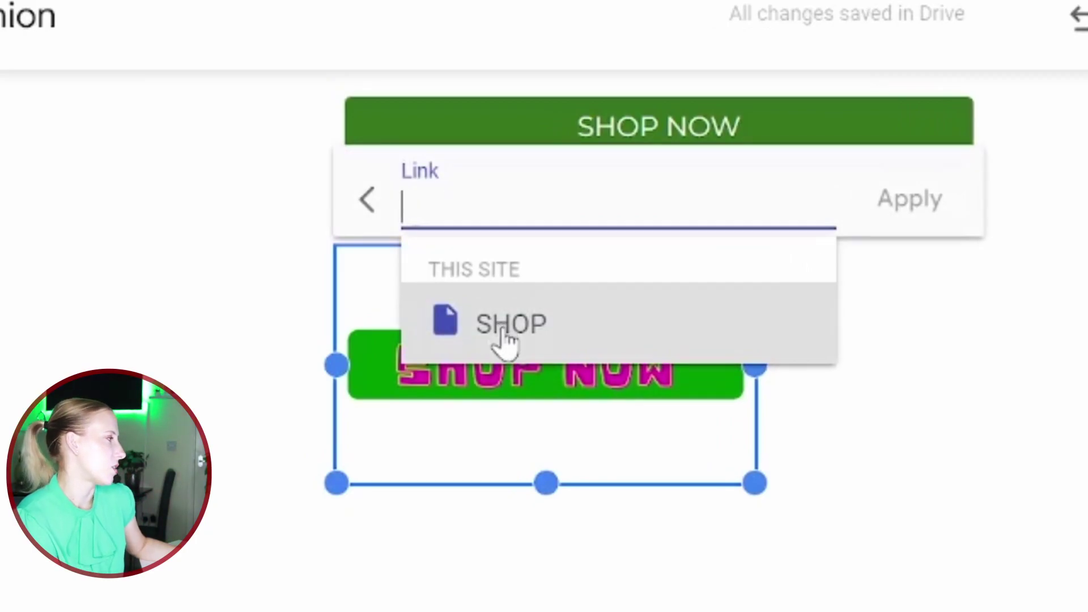
click(507, 339)
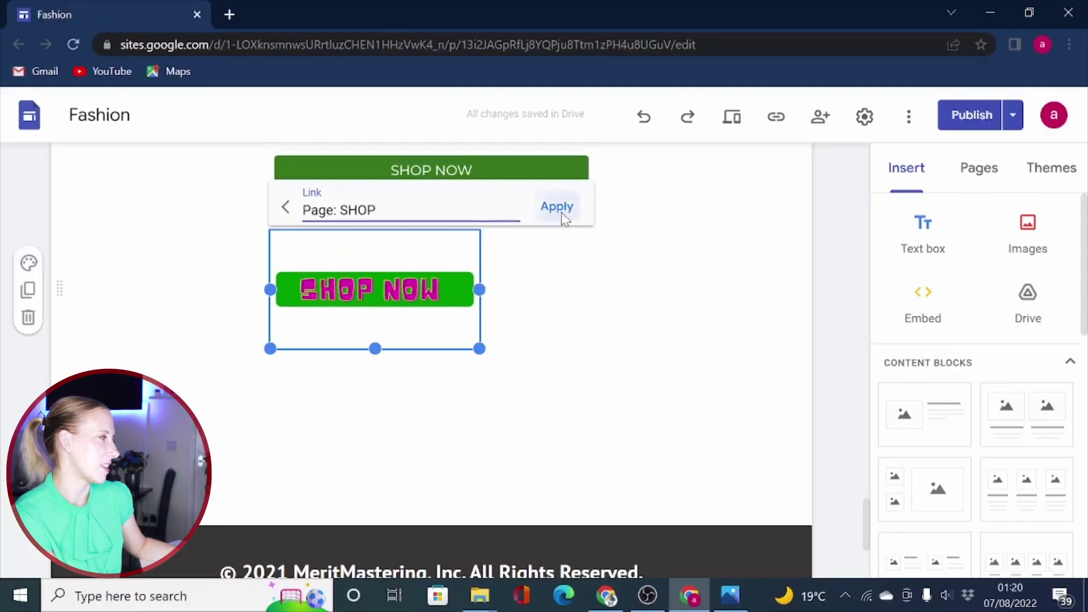
click(558, 207)
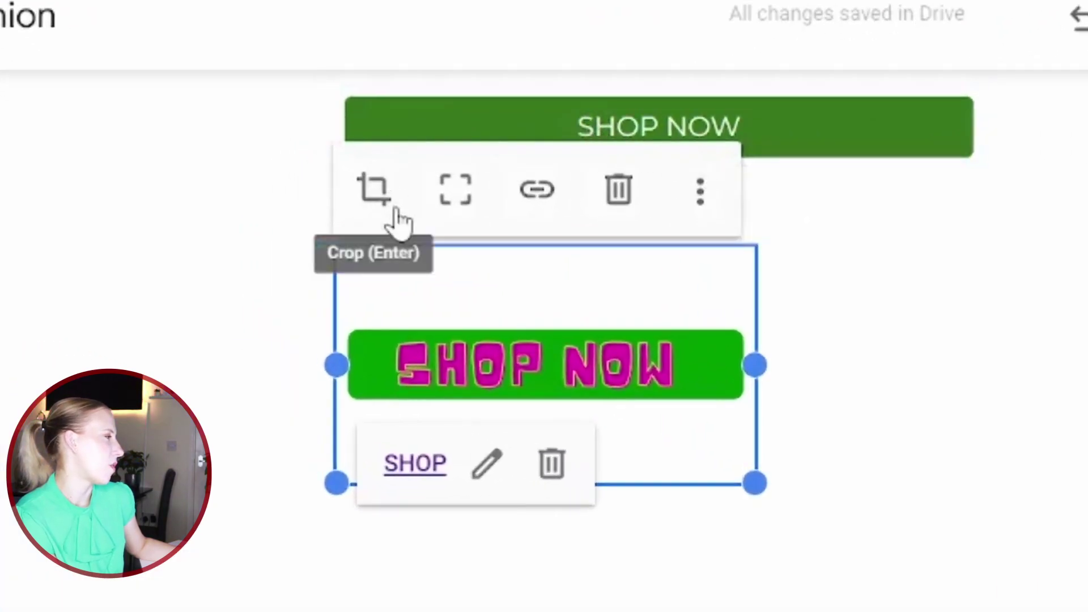
Open cropping on the image, close it unchanged, and deselect the image.
click(292, 206)
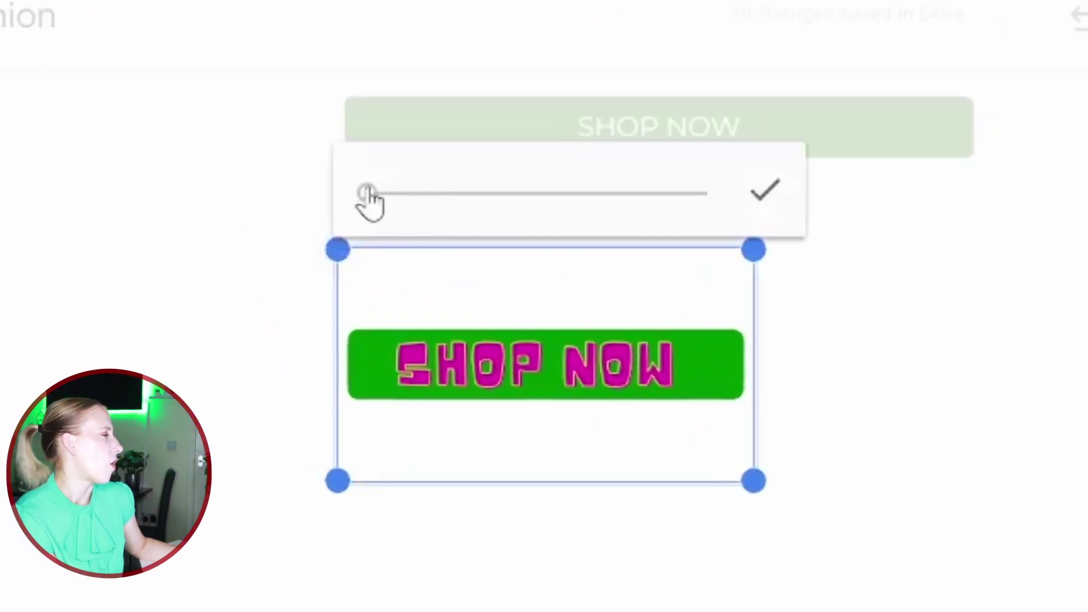
drag(367, 193, 366, 229)
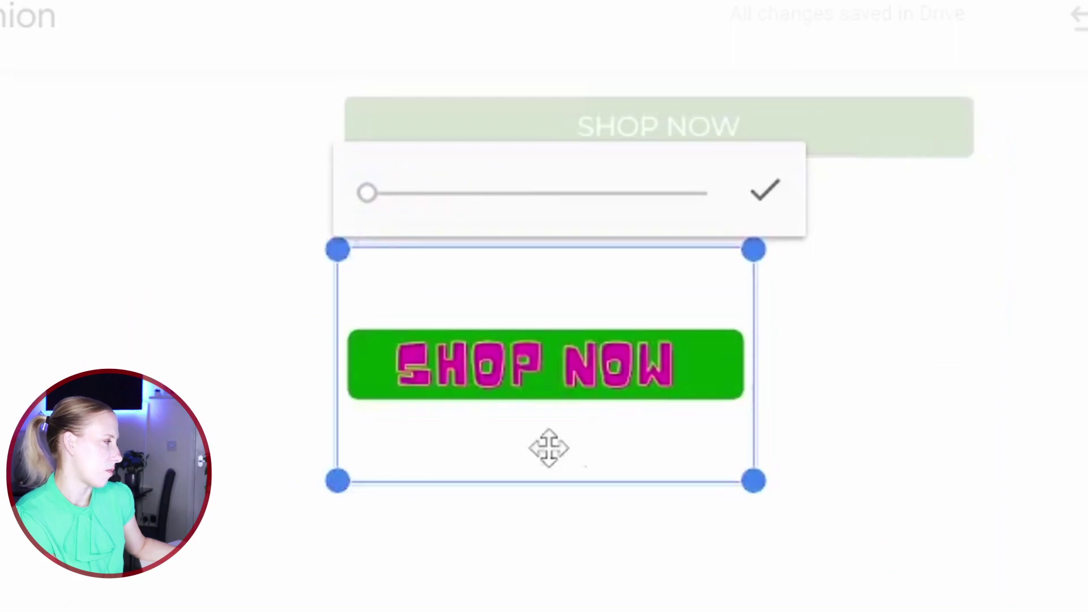
click(898, 579)
click(989, 578)
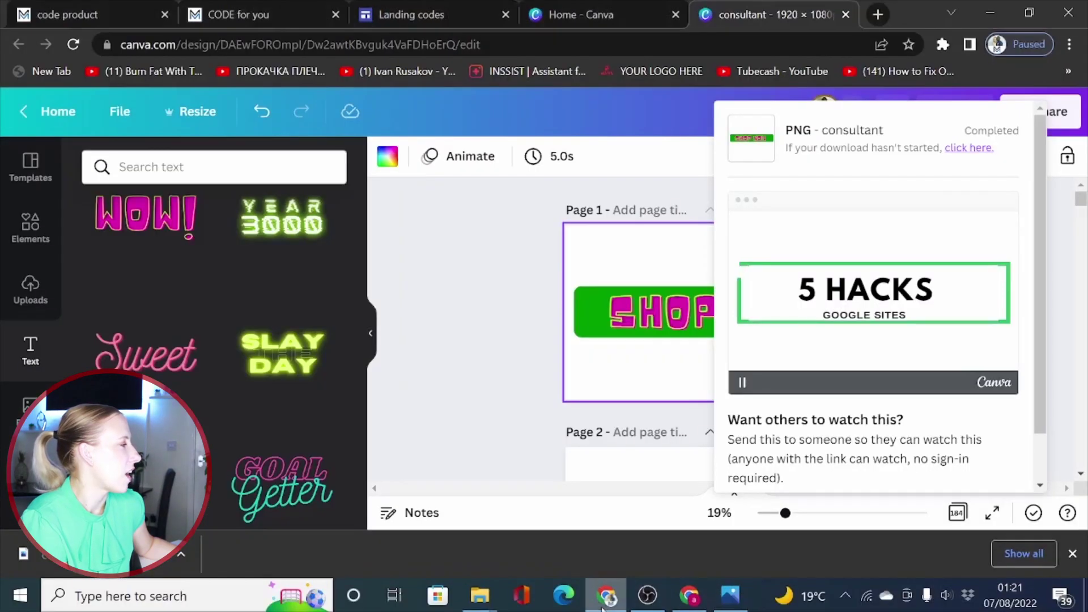
Go to the code site's CODE for you page and scroll to the Let's Get Started contact form.
click(84, 5)
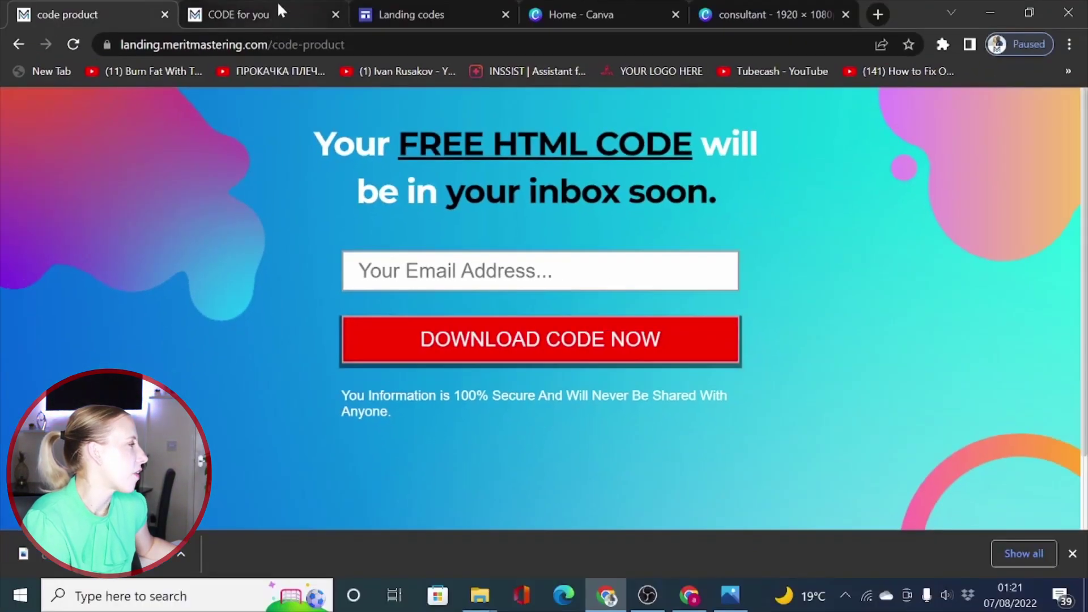
click(276, 10)
scroll(858, 403, up, 15)
scroll(834, 477, up, 15)
scroll(834, 477, down, 8)
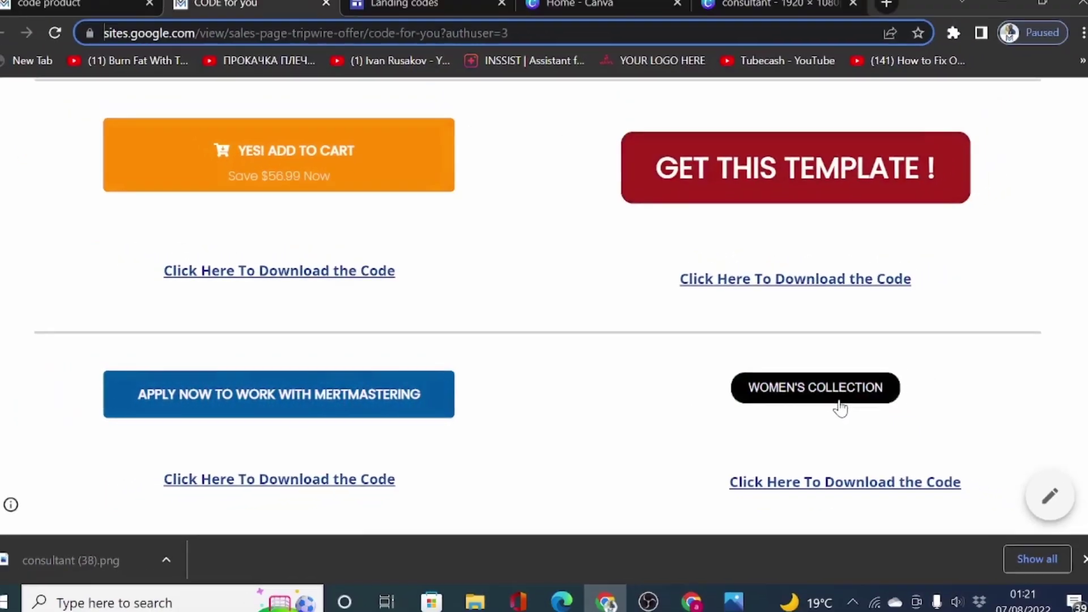
scroll(876, 411, up, 7)
scroll(832, 408, up, 15)
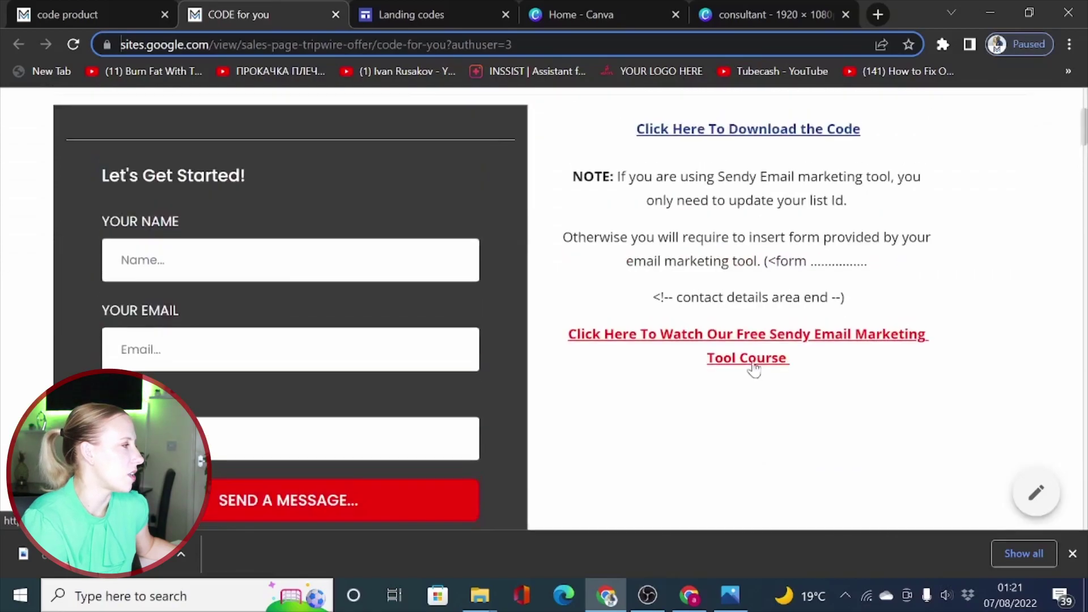